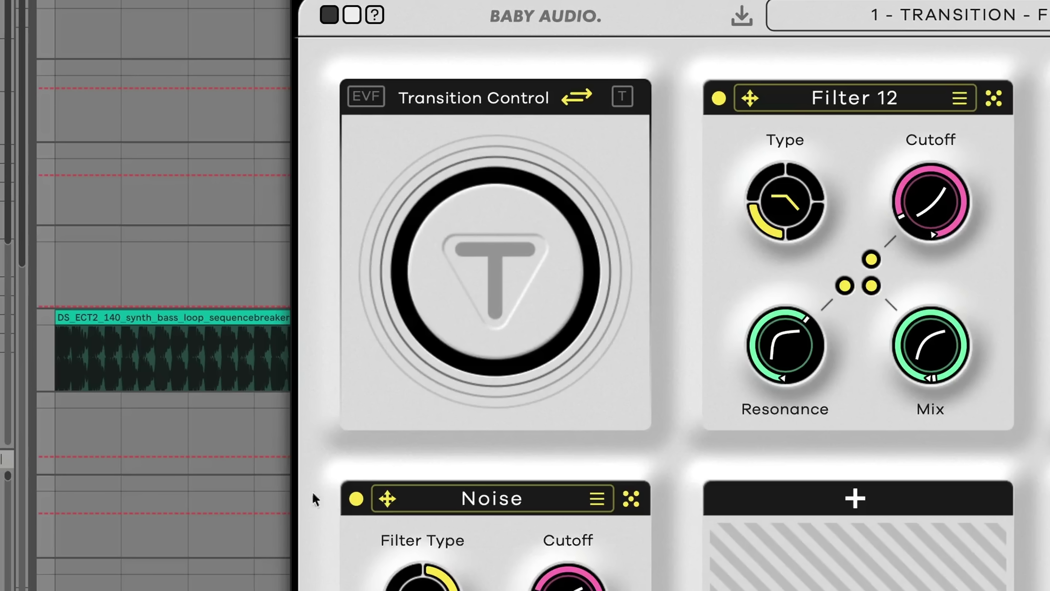
Step: Sweep the Transition Control up, set a knob's modulation to -82%, then return the transition to zero
drag(495, 277, 494, 70)
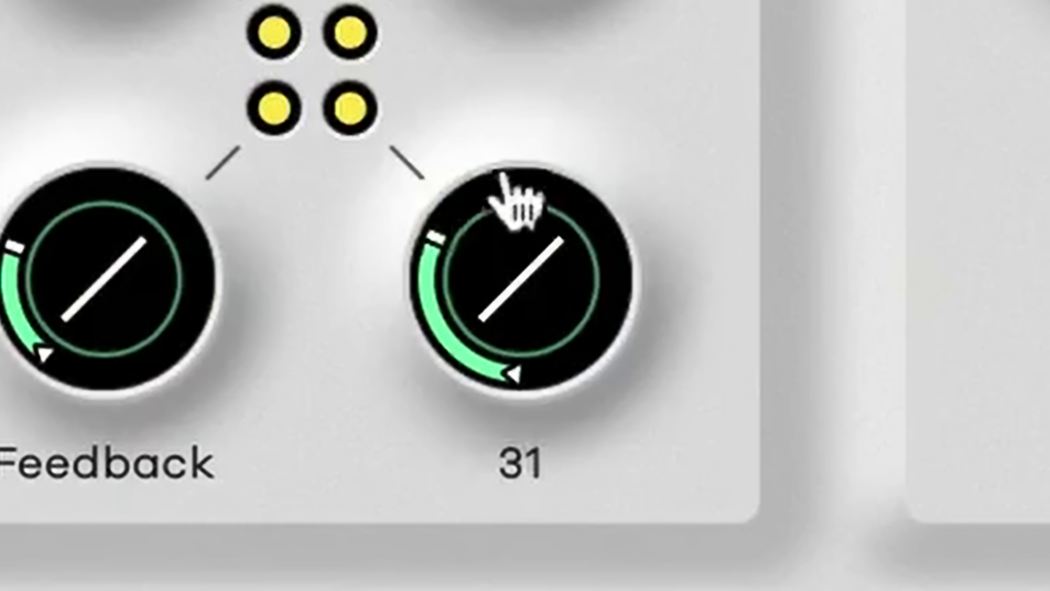
drag(515, 199, 516, 178)
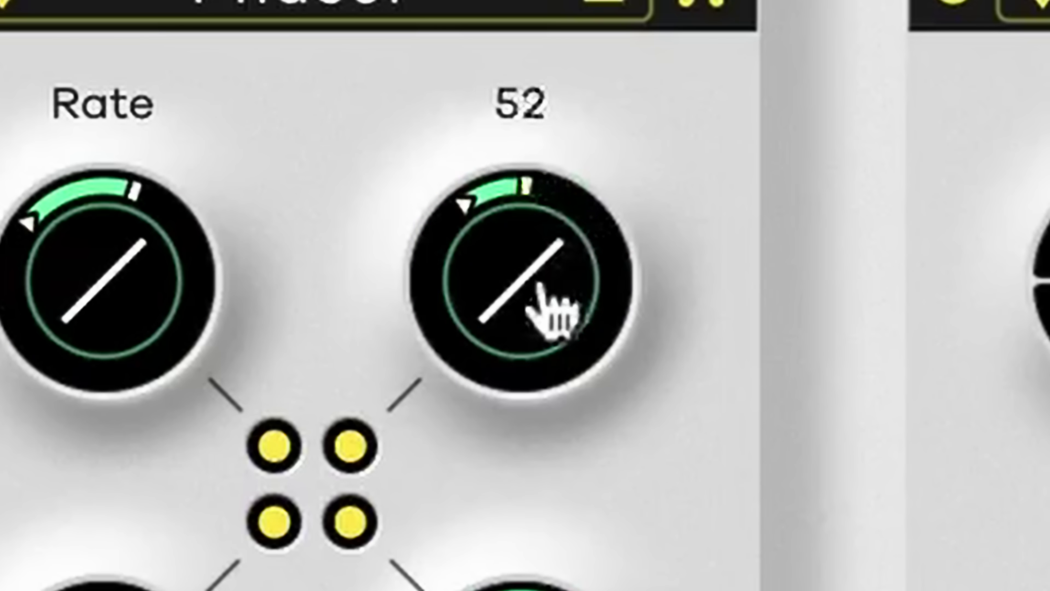
drag(539, 285, 562, 589)
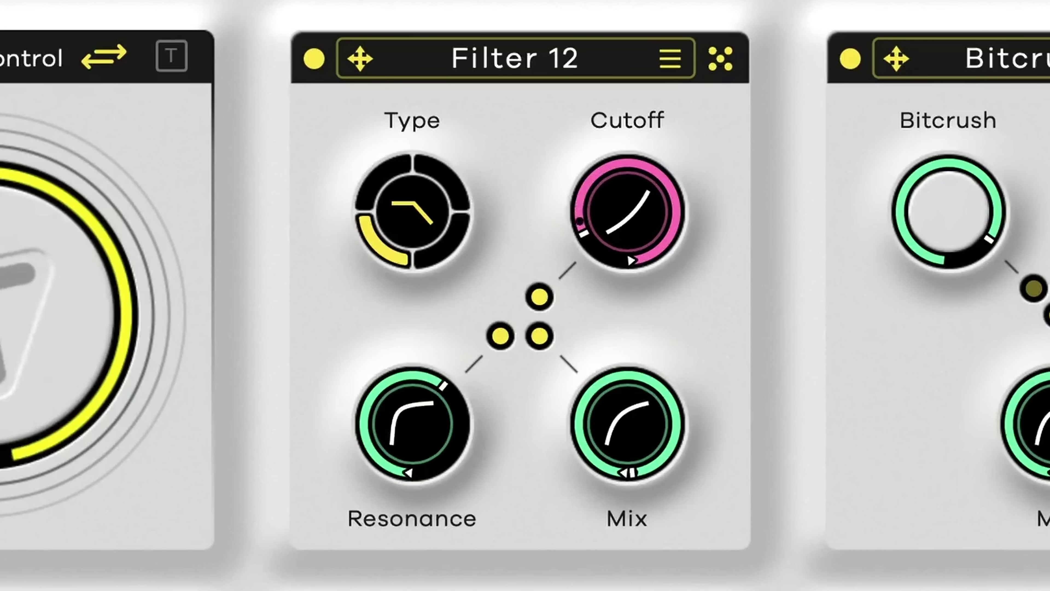
drag(21, 290, 21, 383)
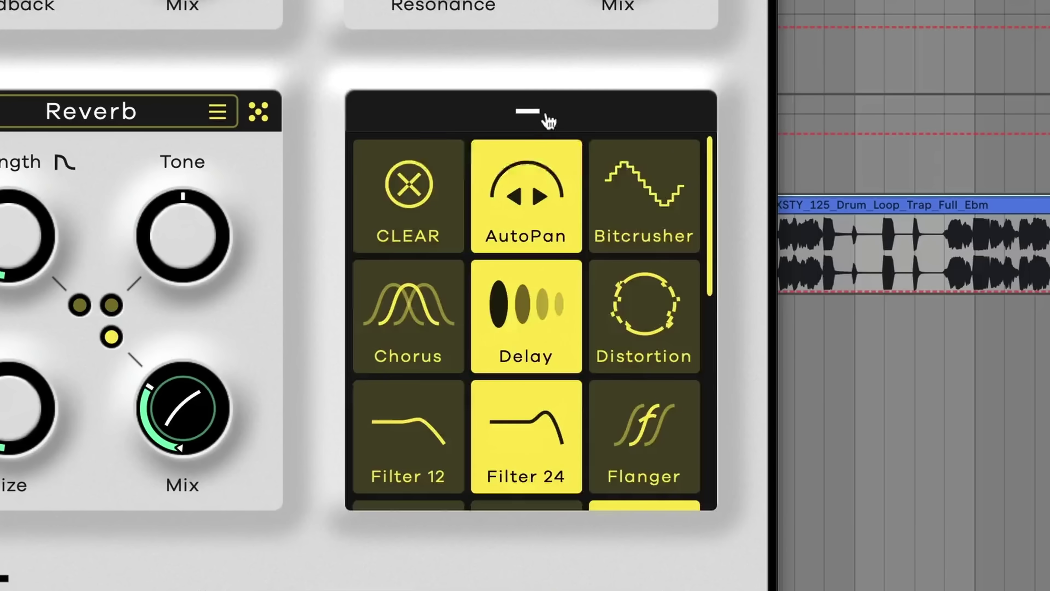
Step: Scroll through the preset browser lists and load '1 - Transition - Bokeh'
drag(708, 160, 784, 387)
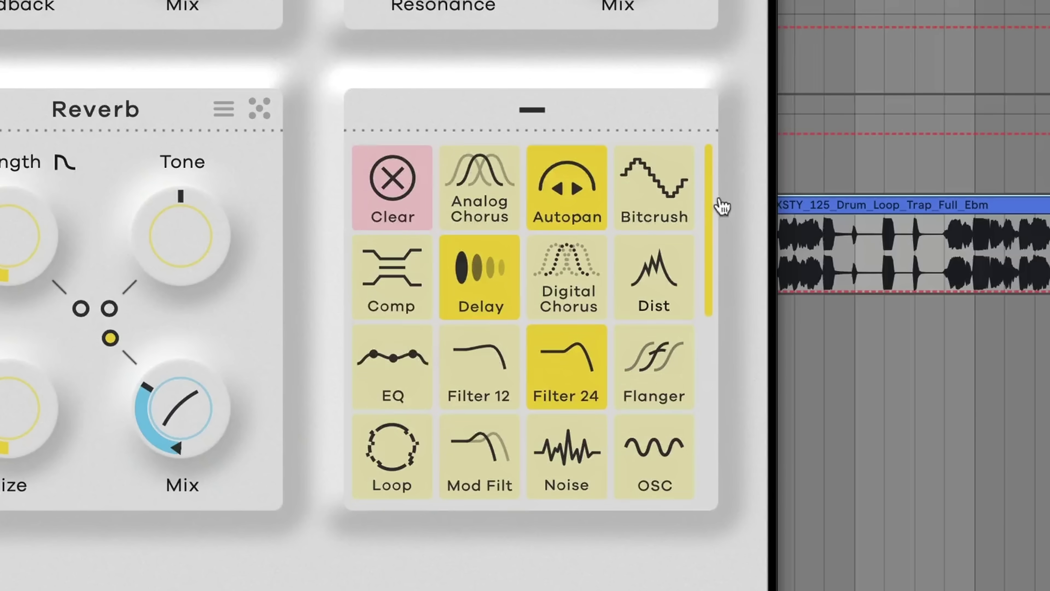
drag(718, 206, 722, 375)
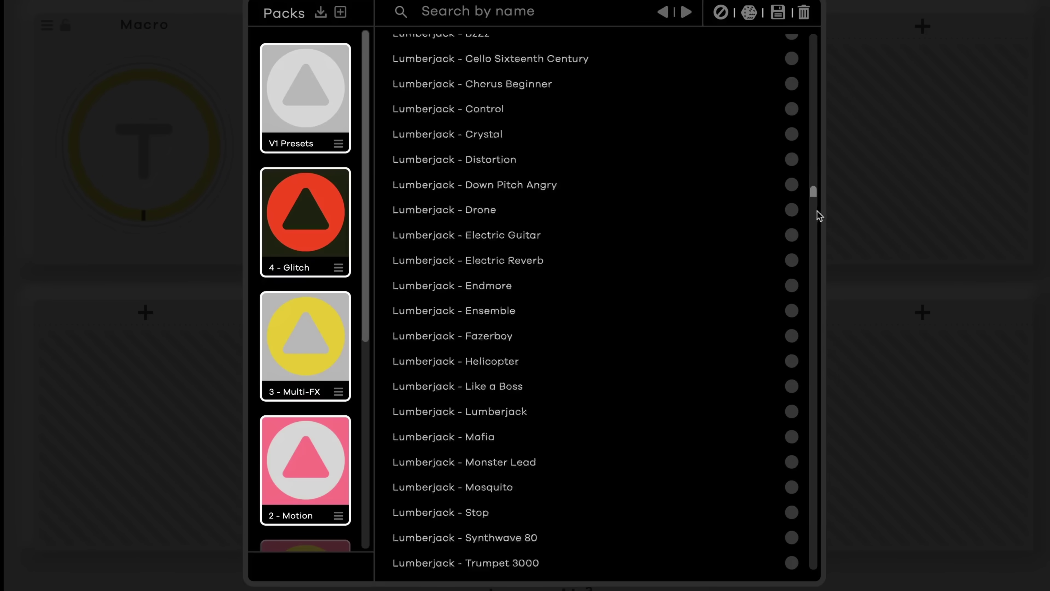
drag(819, 216, 858, 537)
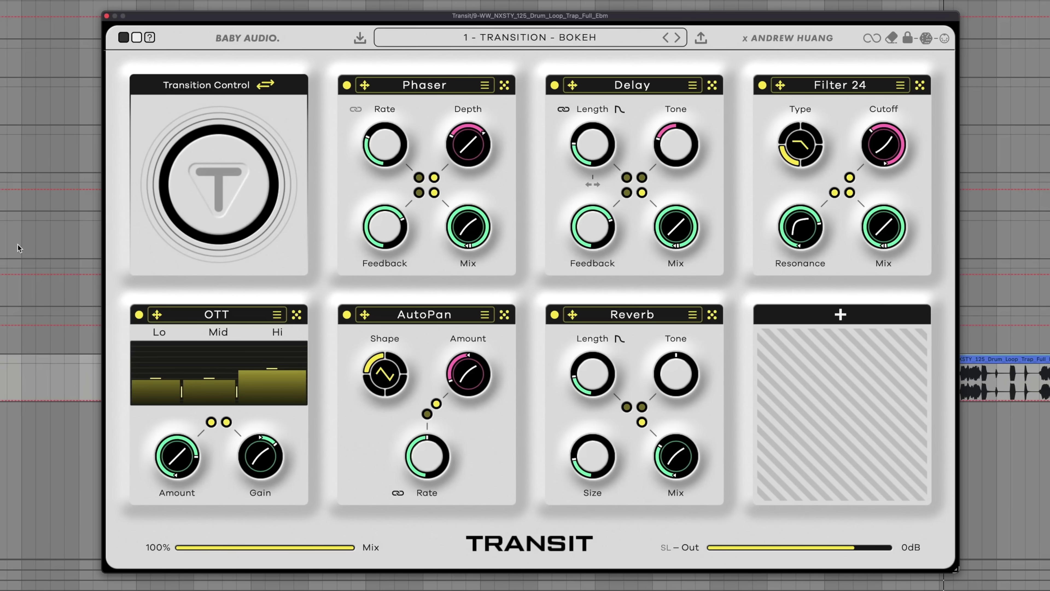
Step: Switch the transition to its bar-synced automatic mode and bring up the control modes to choose Follower
click(265, 84)
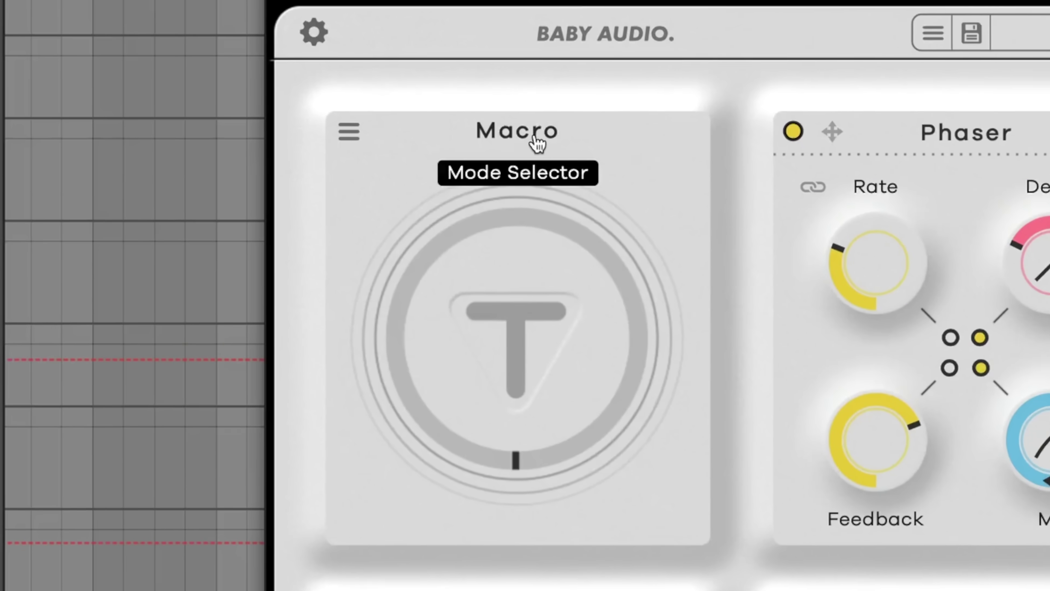
click(538, 143)
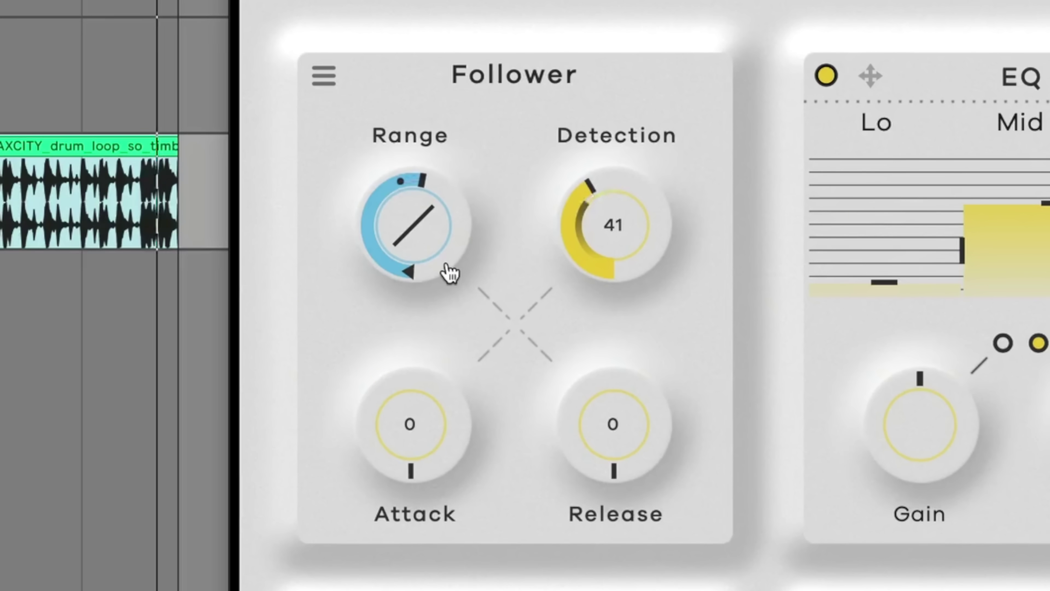
Step: Set the Follower attack to 31, release to about 25 and detection to about 67
drag(426, 459, 429, 442)
drag(590, 430, 628, 359)
drag(624, 413, 633, 391)
drag(655, 229, 661, 140)
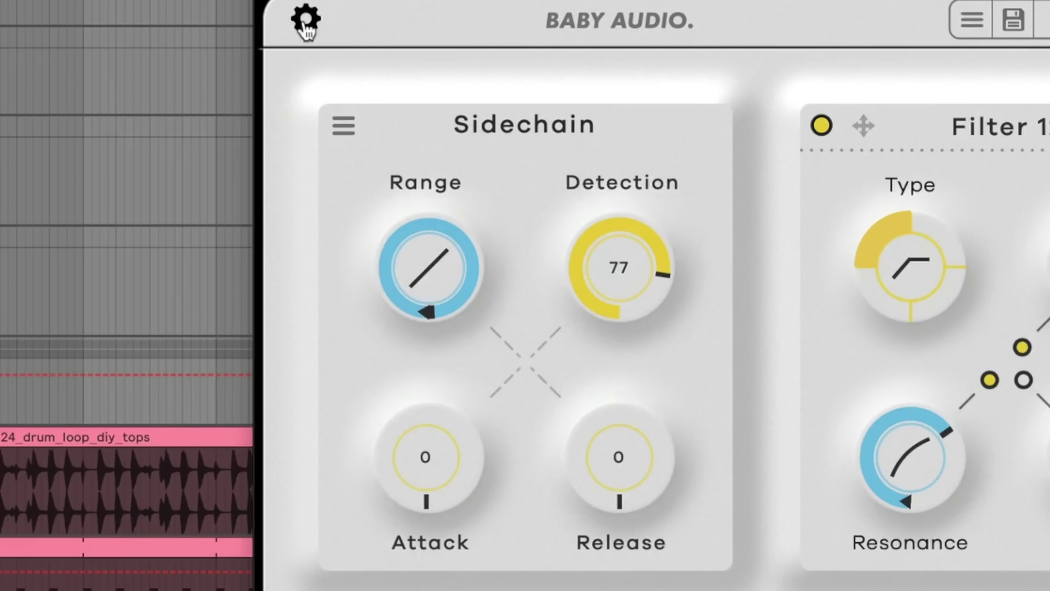
Step: Turn on the dark theme in the plugin settings, switch the panel to Macro, then to Sidechain mode
click(306, 21)
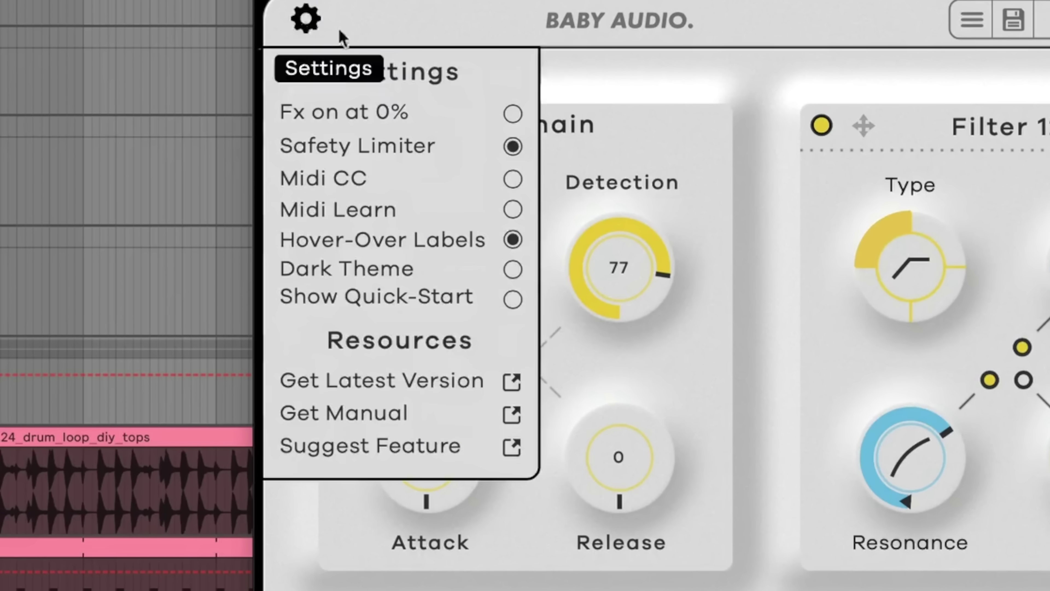
click(447, 274)
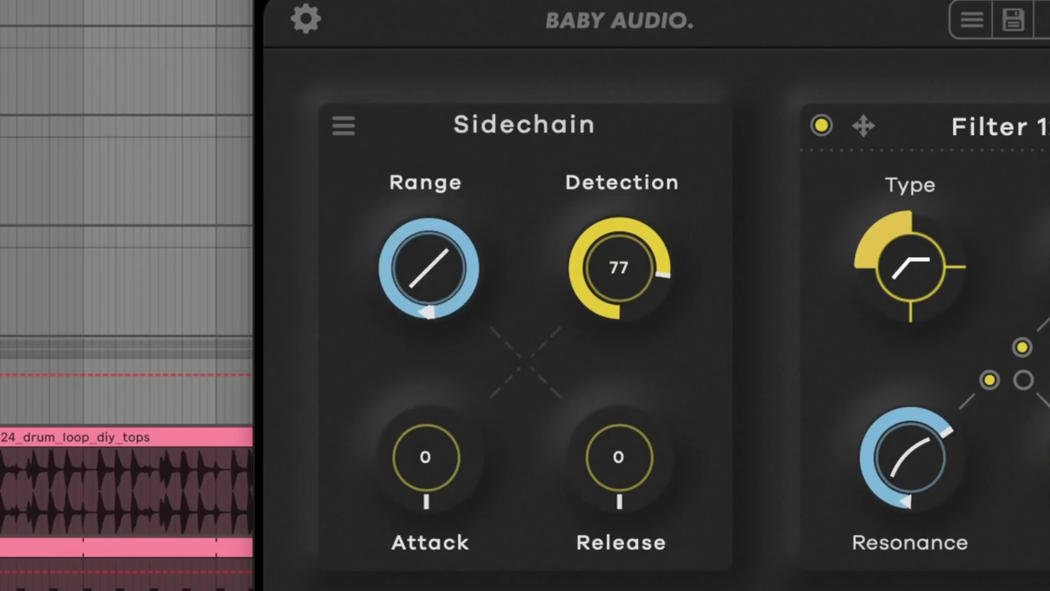
click(504, 118)
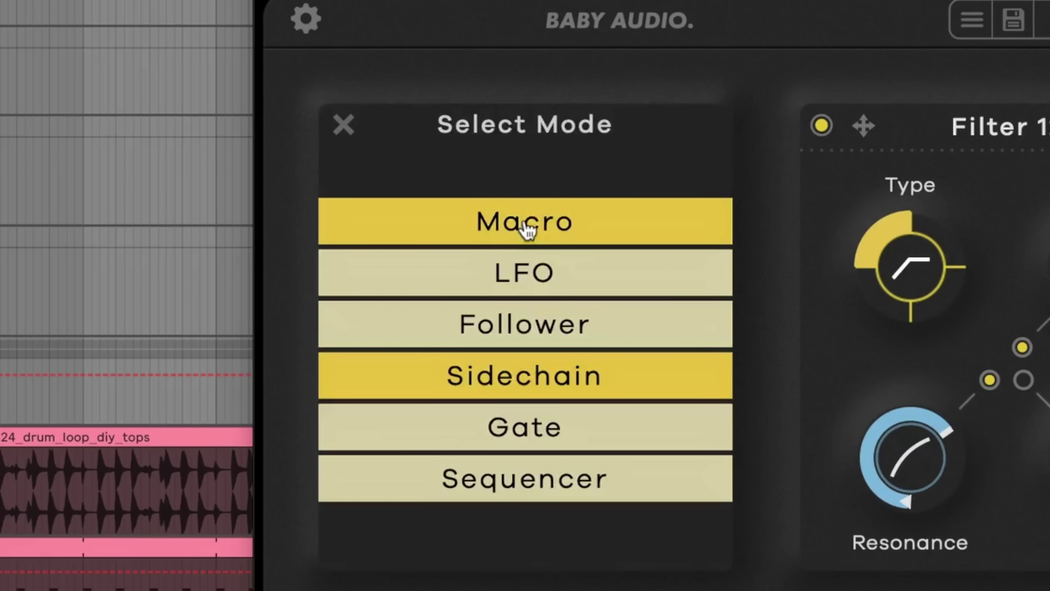
click(525, 221)
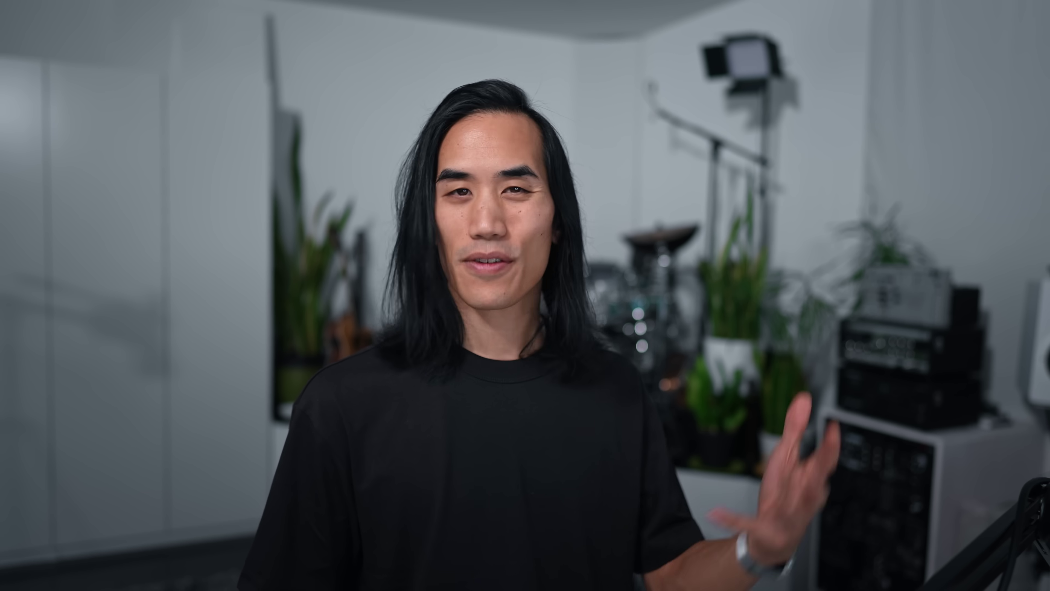
click(204, 45)
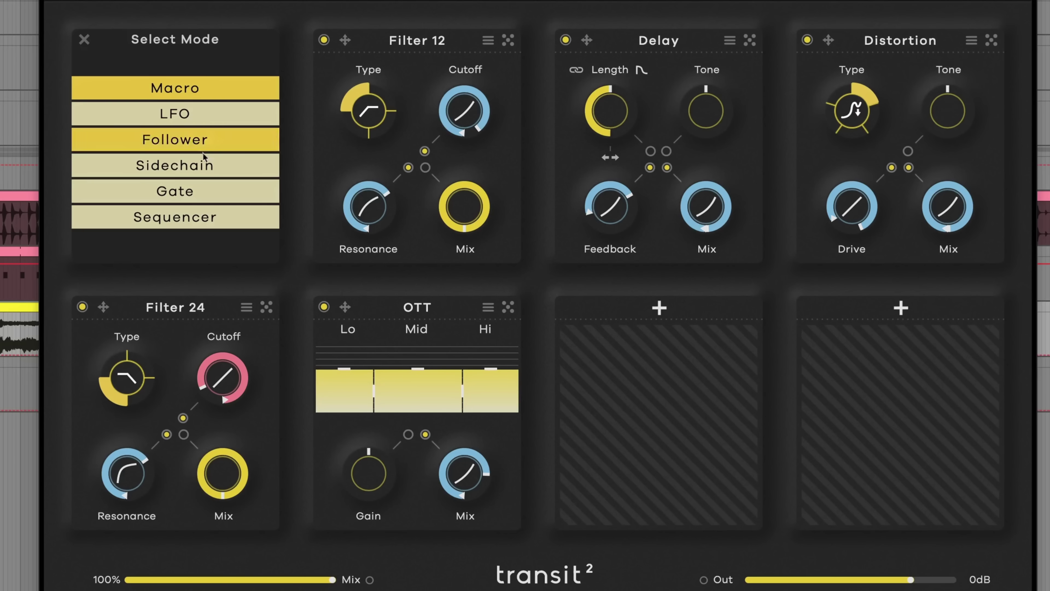
click(176, 166)
Step: Set the device's sidechain input source to the kick track
click(42, 535)
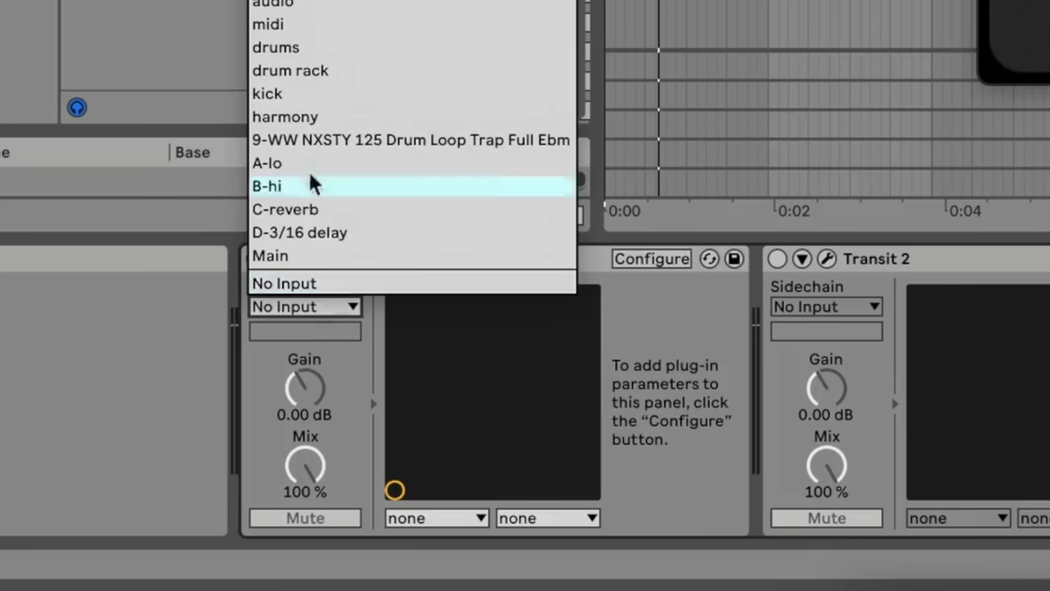
click(314, 95)
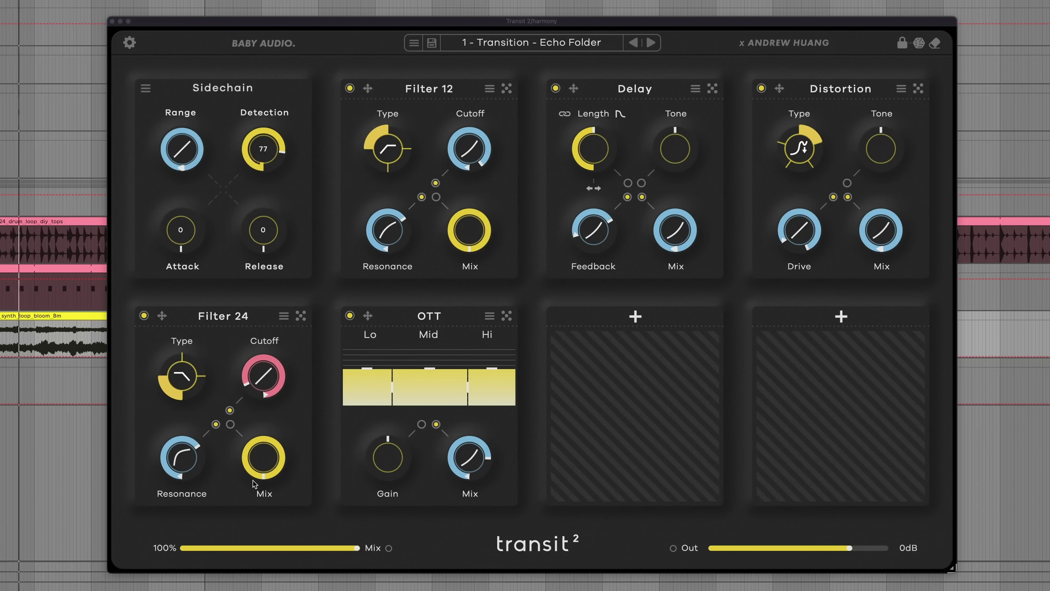
Step: Lower the sidechain detection to about 65 and raise the attack to 31
drag(274, 164, 278, 186)
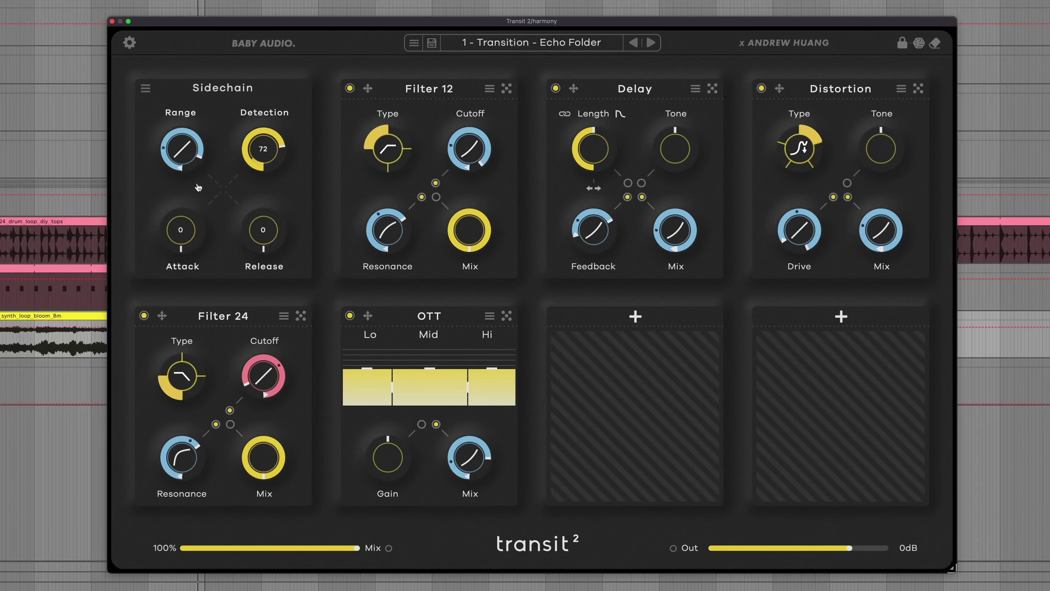
drag(194, 198, 201, 164)
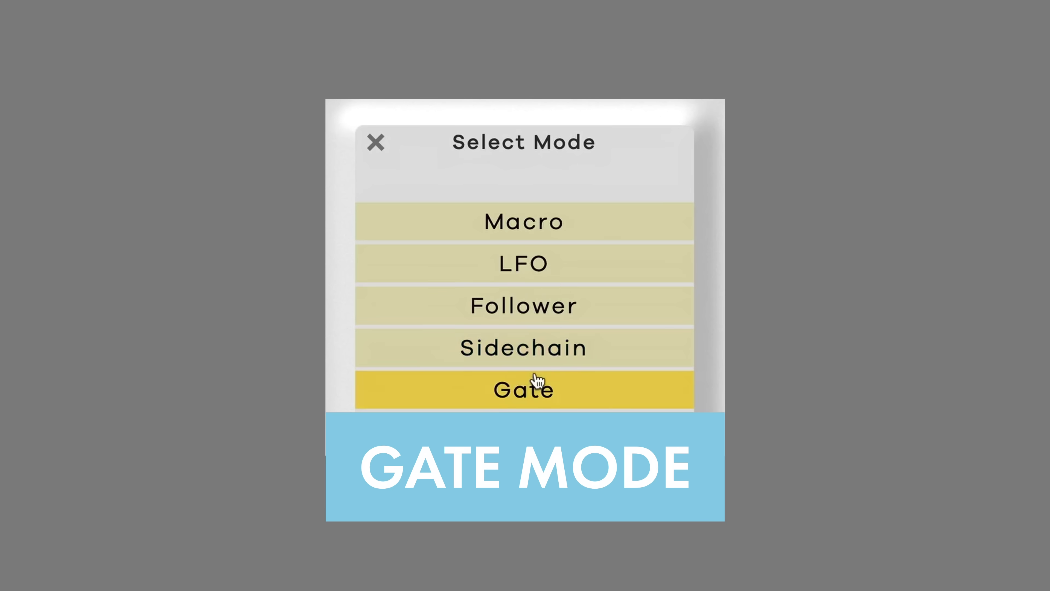
Step: Switch the control panel to Gate mode and trigger a gate of length 4
click(536, 381)
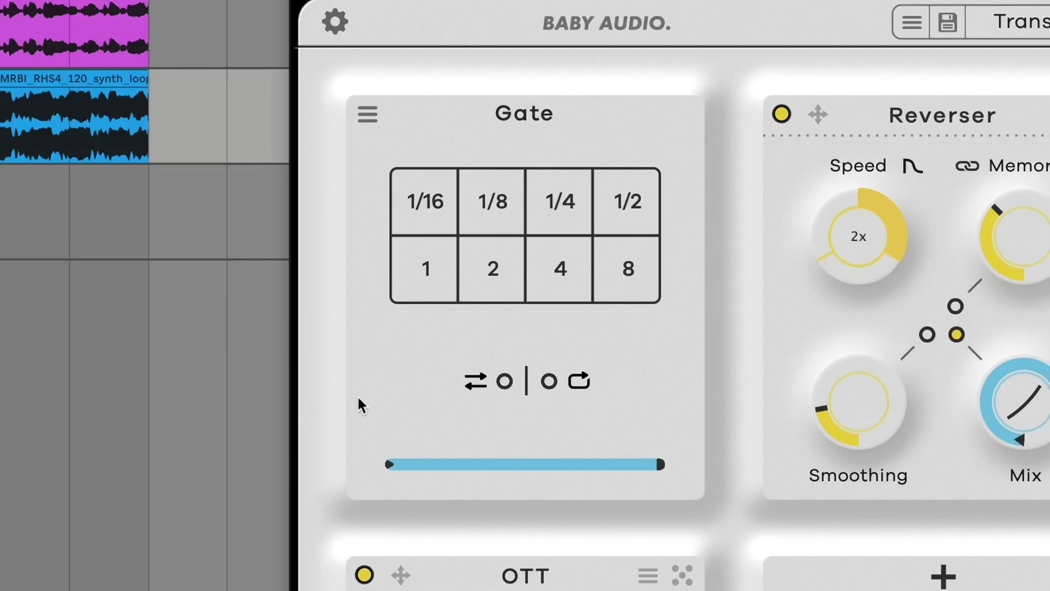
click(571, 266)
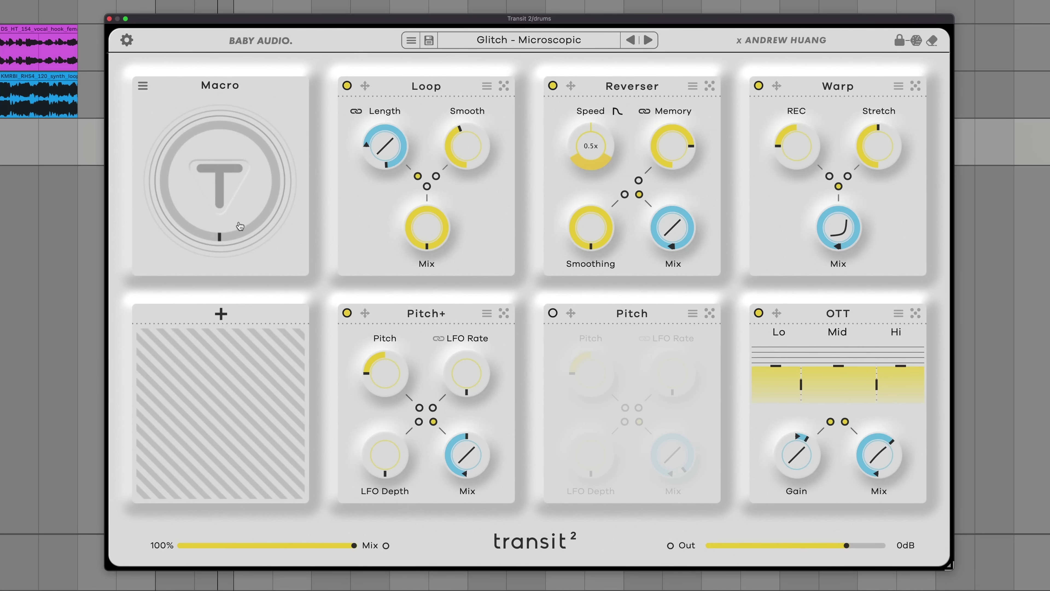
Step: Push the macro to about three-quarters, then switch the control panel to Gate mode
drag(240, 222, 226, 104)
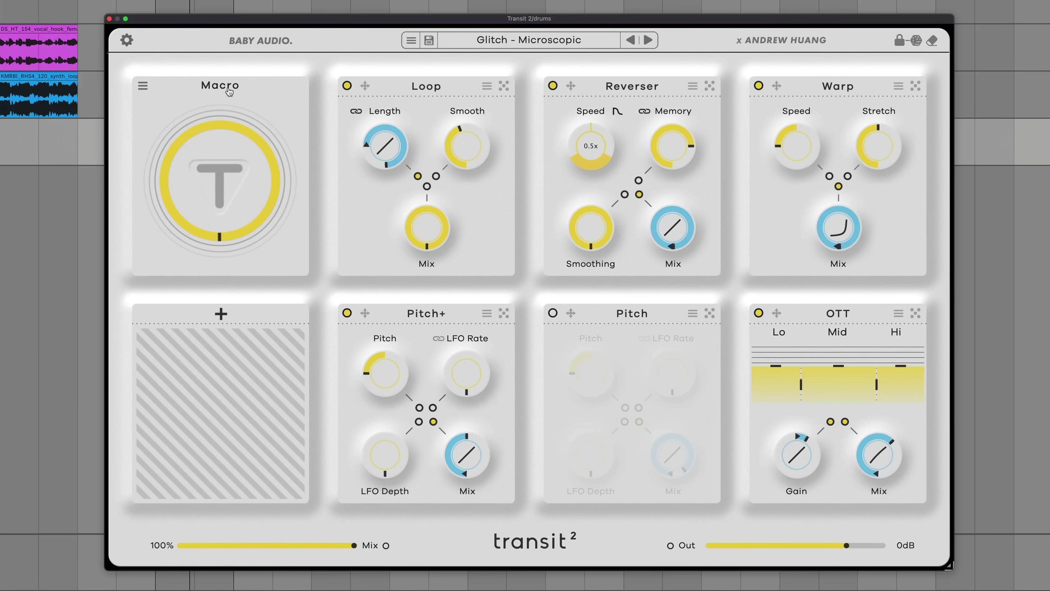
click(230, 92)
click(232, 216)
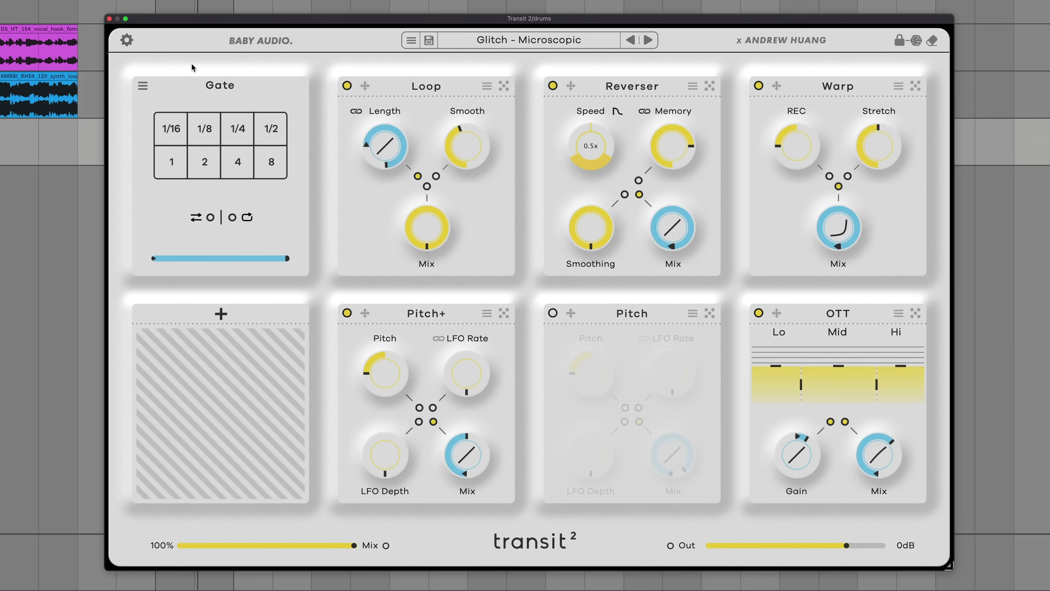
Step: Trigger gates at 1/16, 1/8, 1/4, a looping 1/16, length 2, then 1/4 again
click(169, 125)
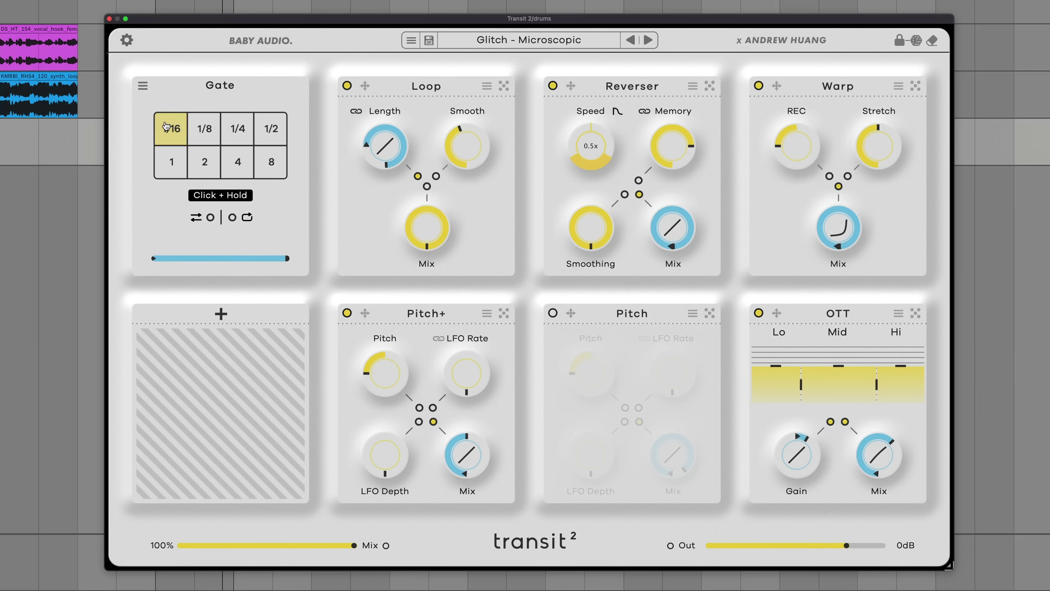
click(204, 128)
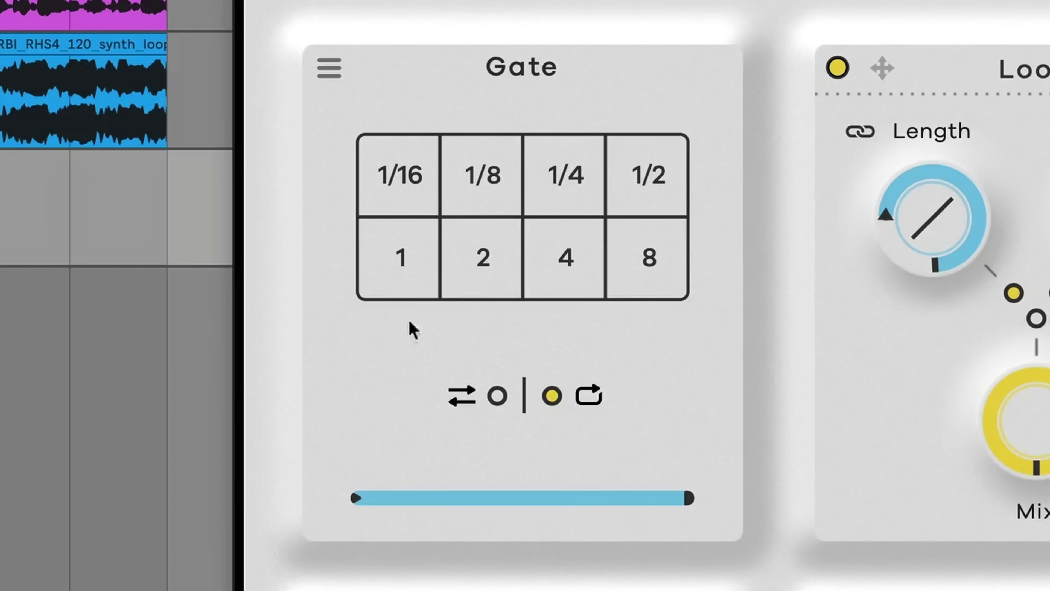
click(542, 206)
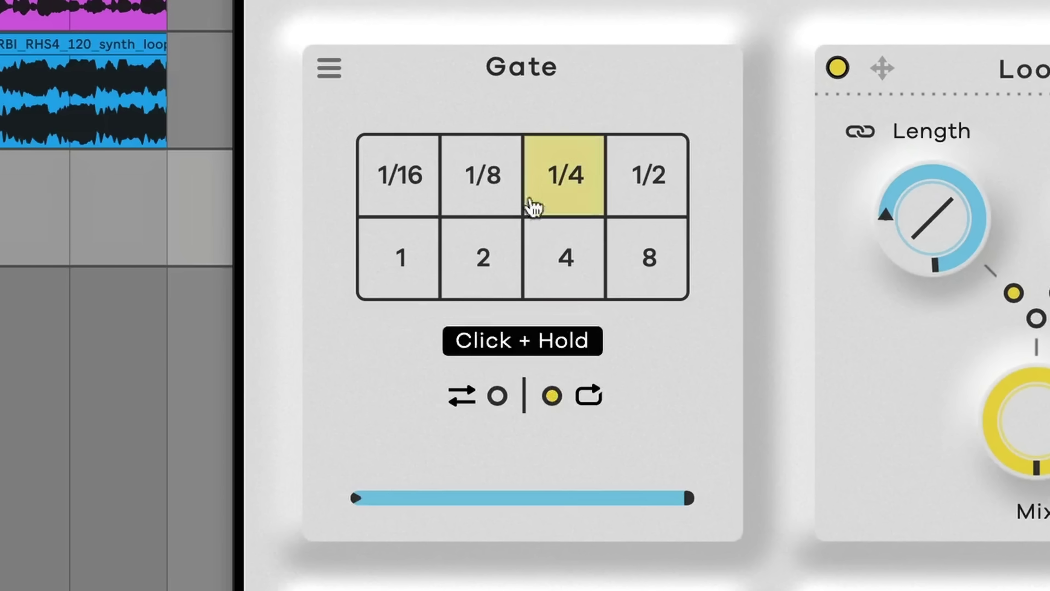
click(403, 178)
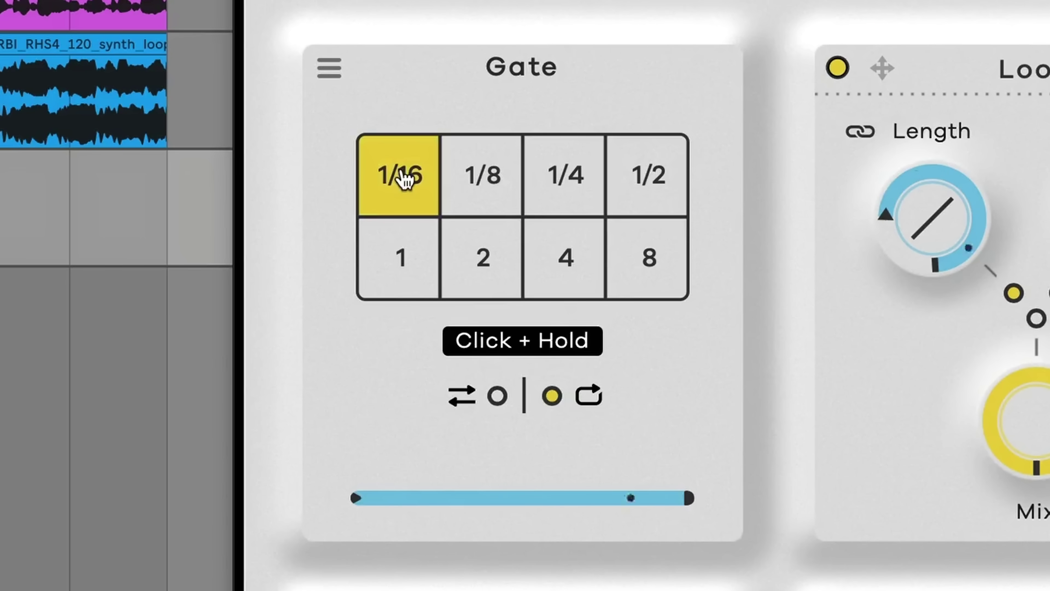
click(482, 258)
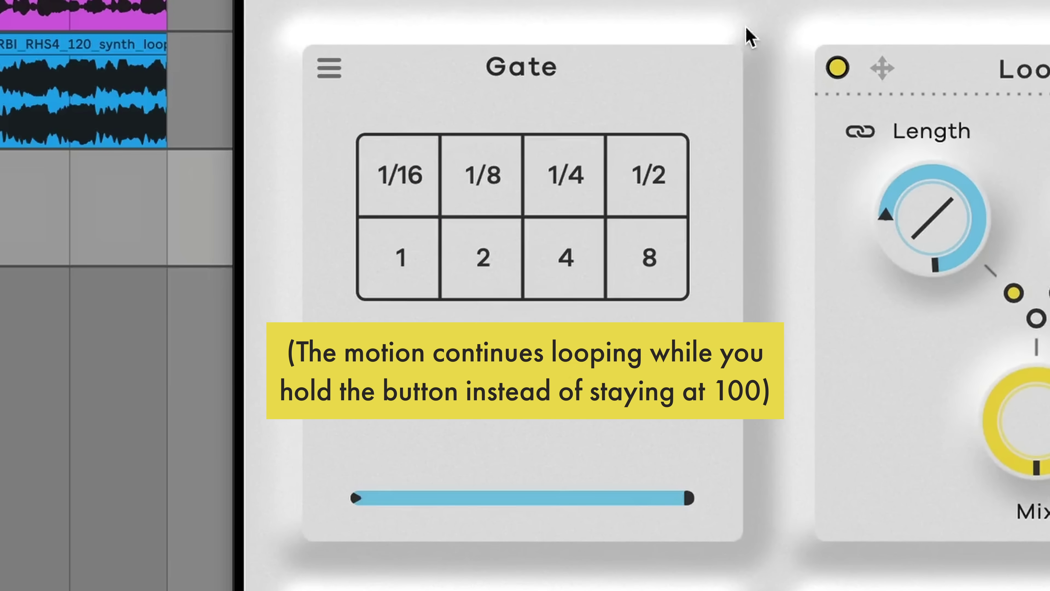
click(593, 161)
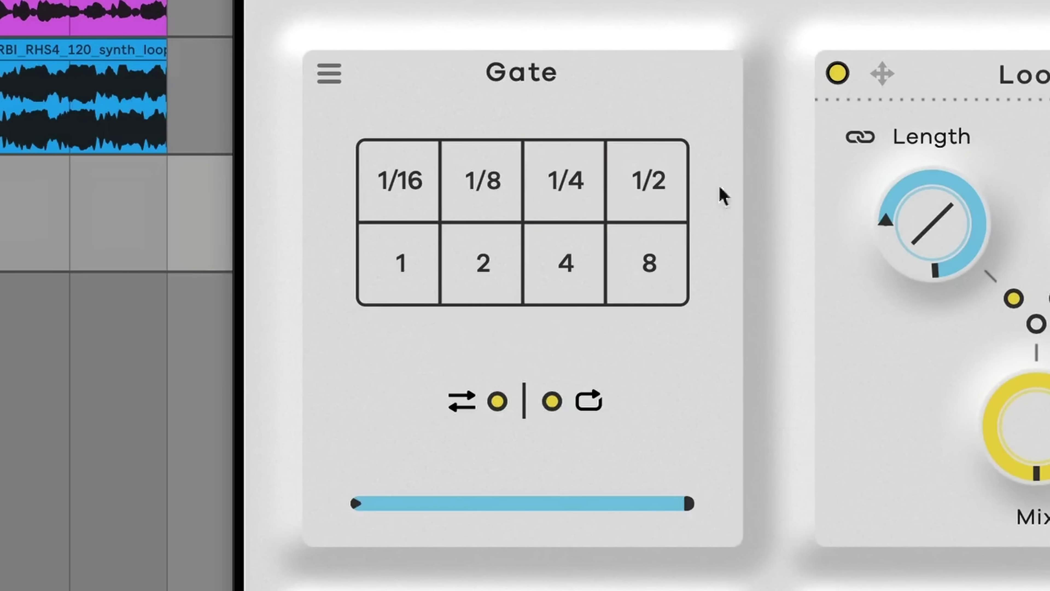
click(591, 183)
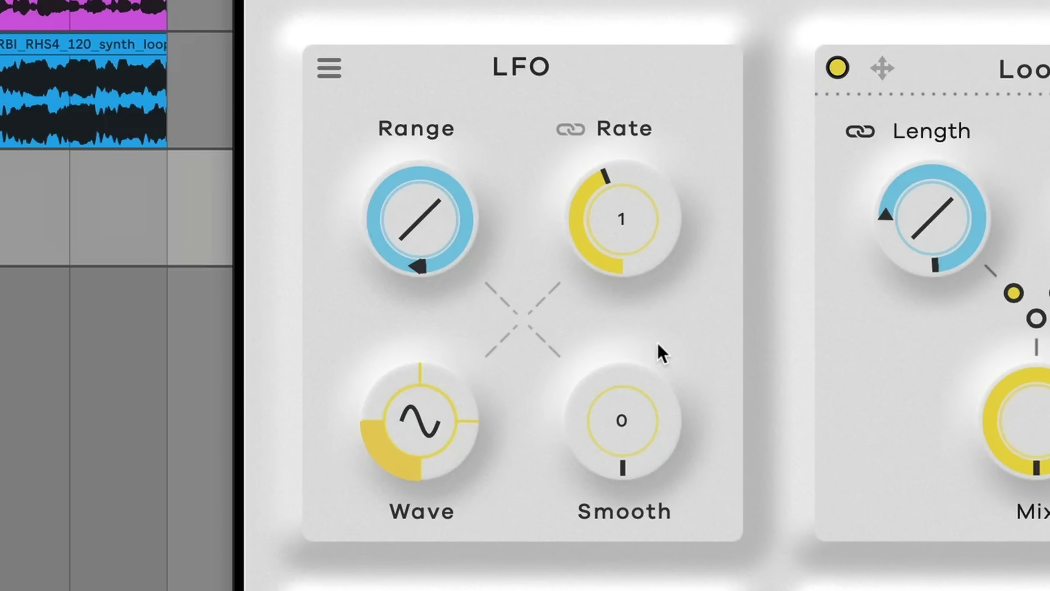
Step: Set the LFO rate synced to 1/4T, then unsync it to a free rate of 0.47
click(581, 133)
drag(652, 222, 567, 131)
click(578, 132)
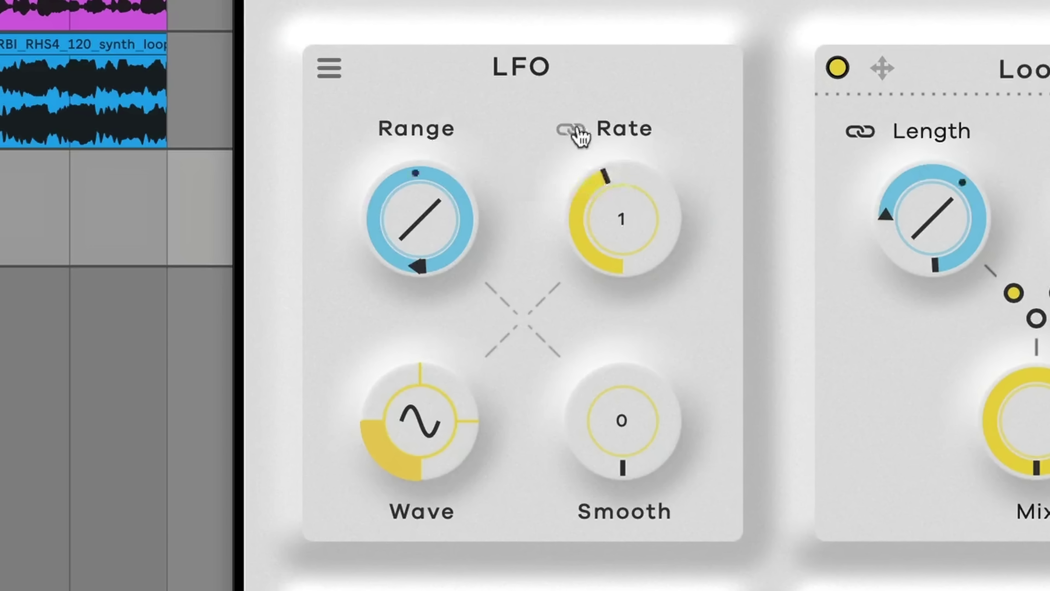
drag(640, 221, 603, 262)
Step: Adjust the LFO Range, switch the waveform to saw then square, and try Smooth before returning it to 0
mouse_move(408, 268)
mouse_down()
mouse_move(393, 206)
mouse_move(415, 140)
mouse_move(362, 253)
mouse_up()
click(467, 410)
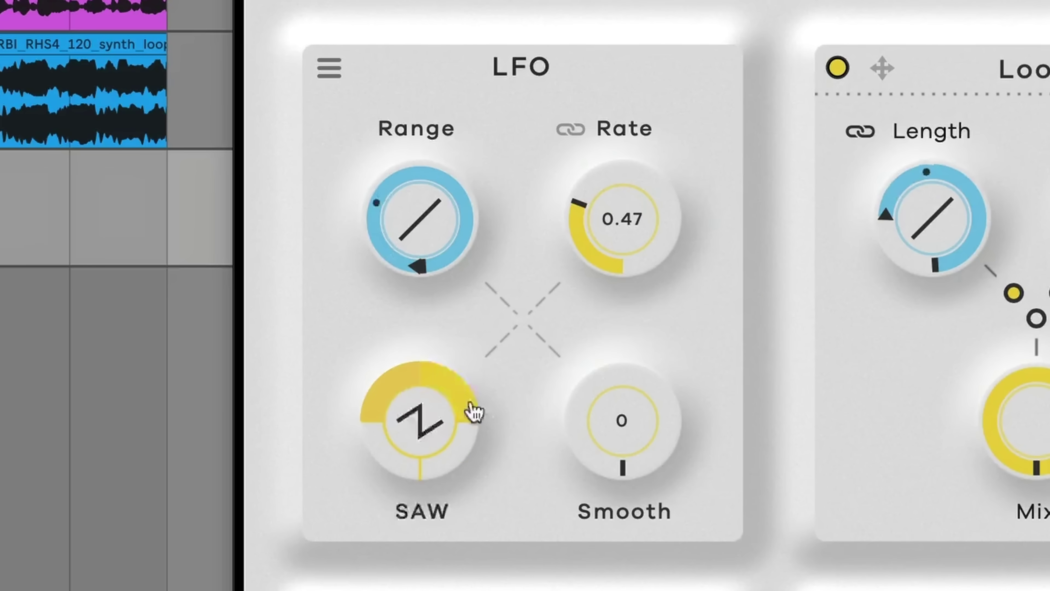
click(464, 454)
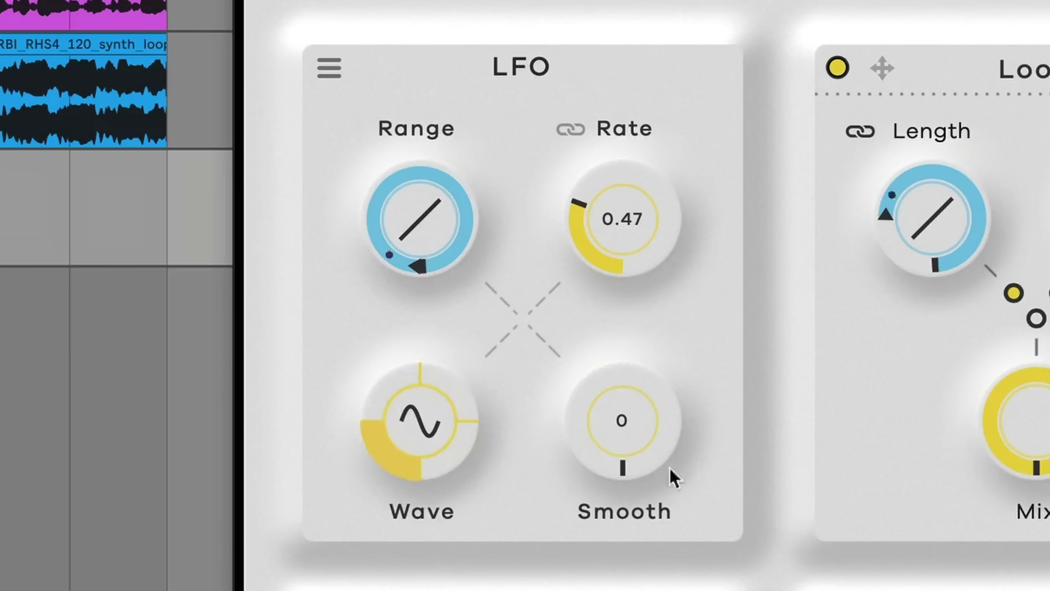
drag(639, 444, 618, 453)
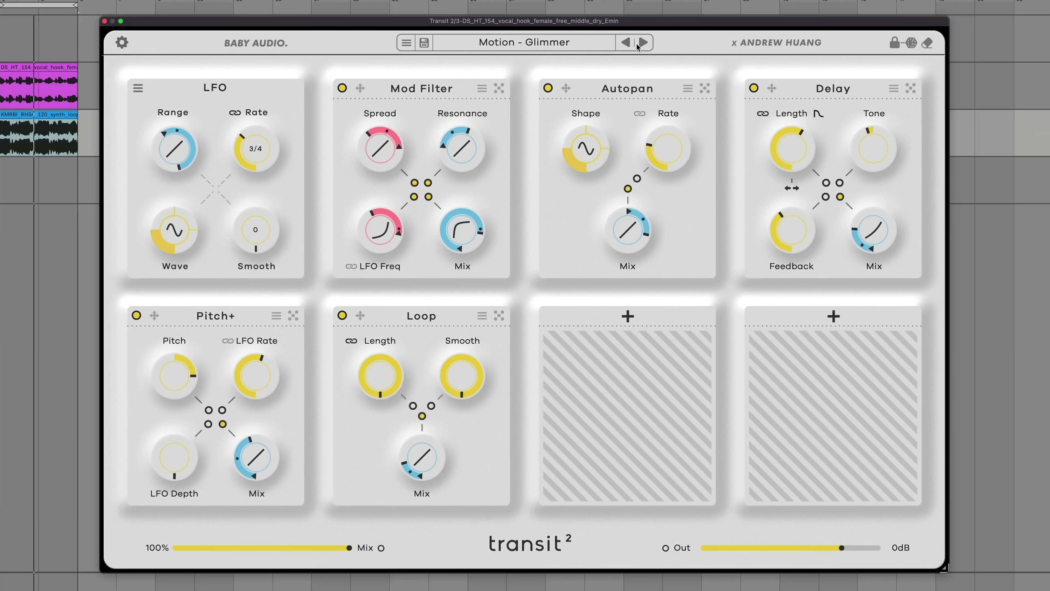
Step: Step through the presets to Motion - Airplanes, then to Motion - Synths - Addiction
click(640, 43)
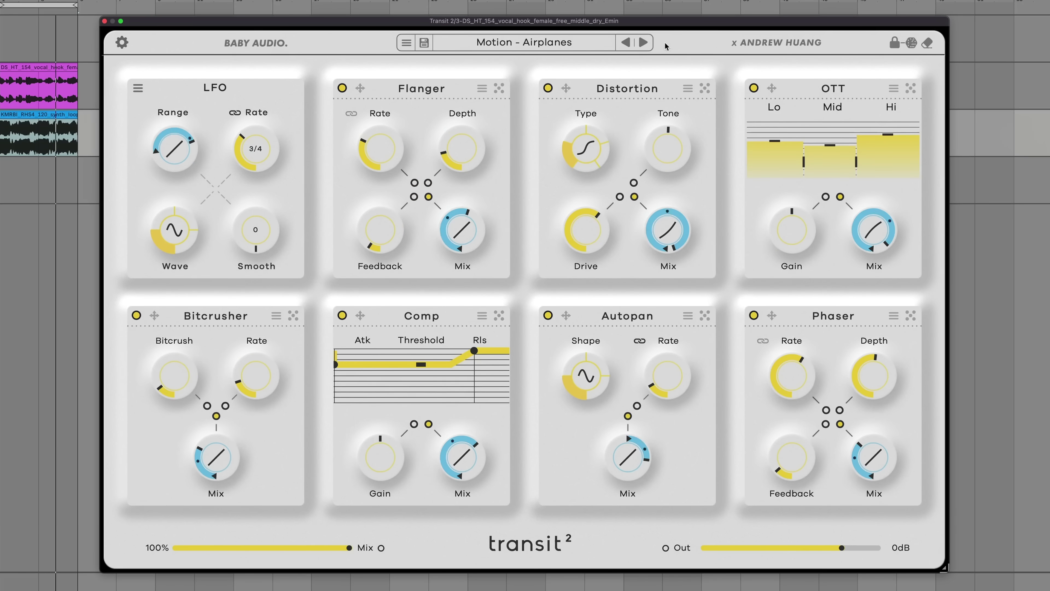
click(643, 43)
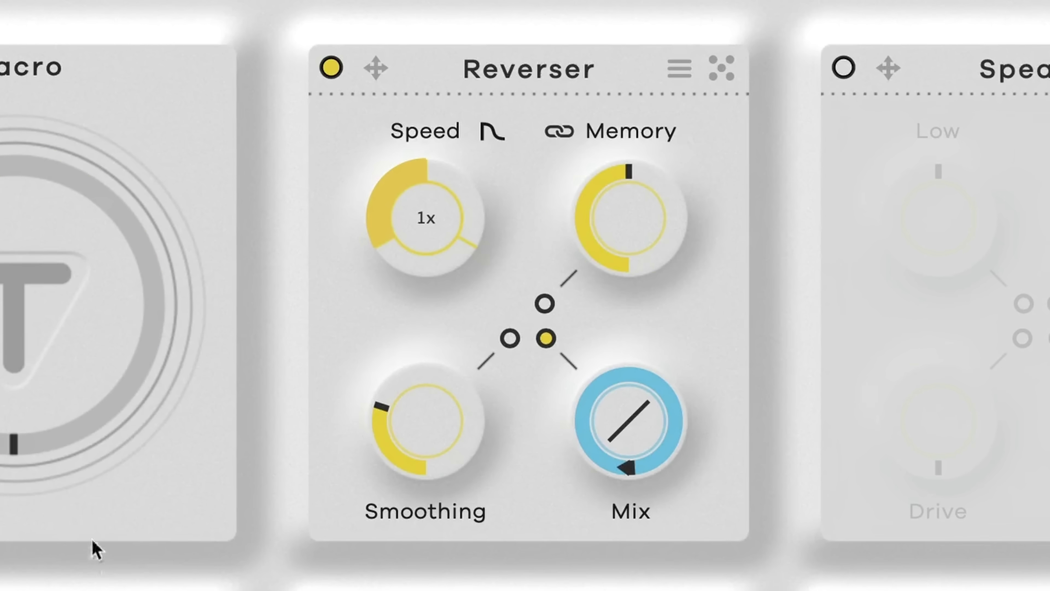
Step: Raise the Macro amount and push the Reverser Memory up to its maximum
drag(49, 457, 99, 105)
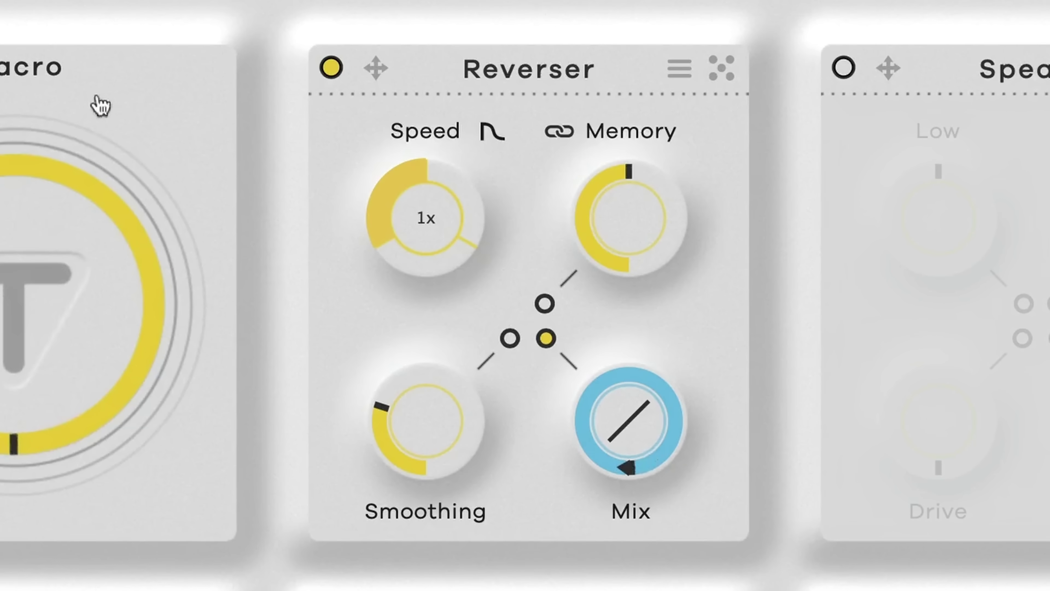
mouse_move(655, 244)
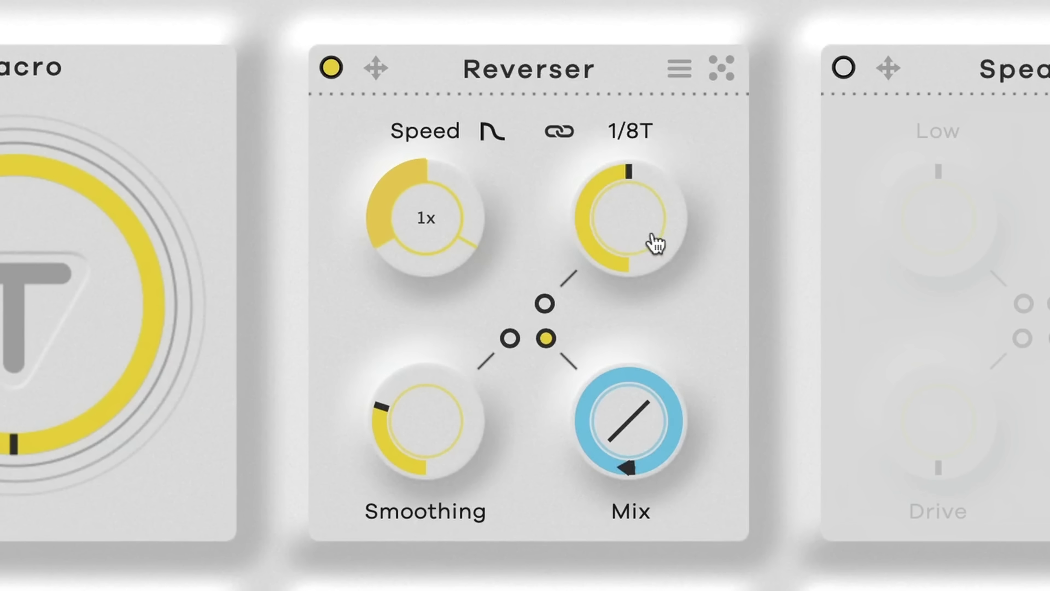
drag(647, 235, 667, 174)
drag(660, 244, 687, 192)
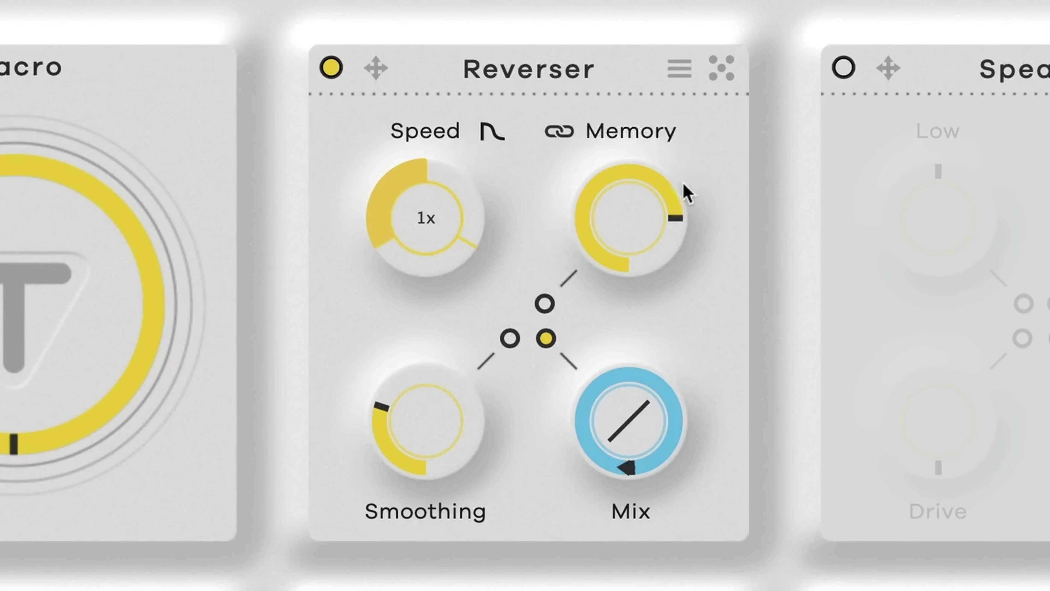
drag(672, 232, 690, 44)
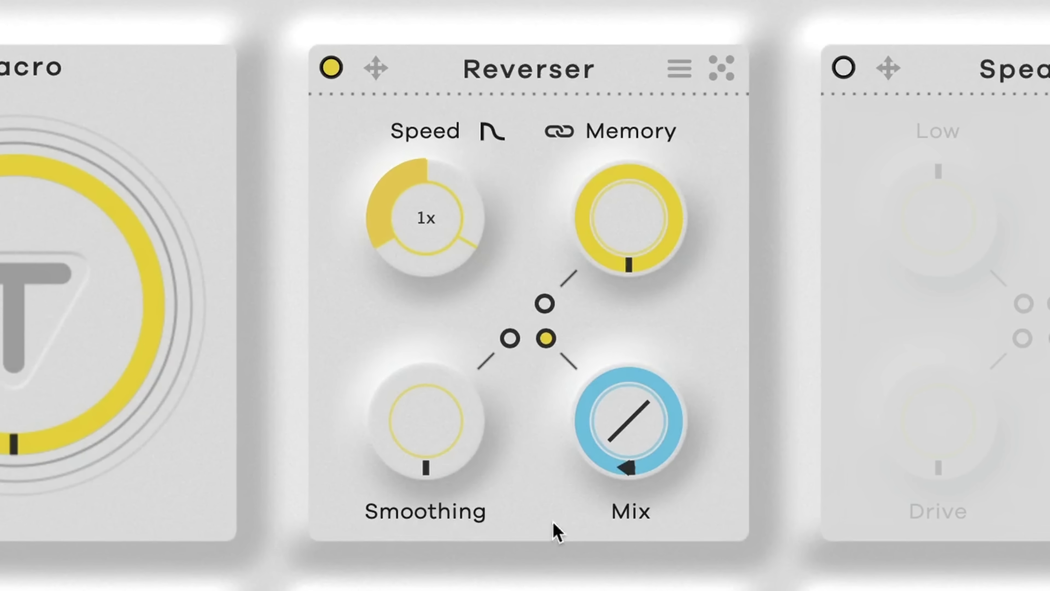
Step: Set the Reverser Speed to 0.5x and turn Smoothing up
click(462, 199)
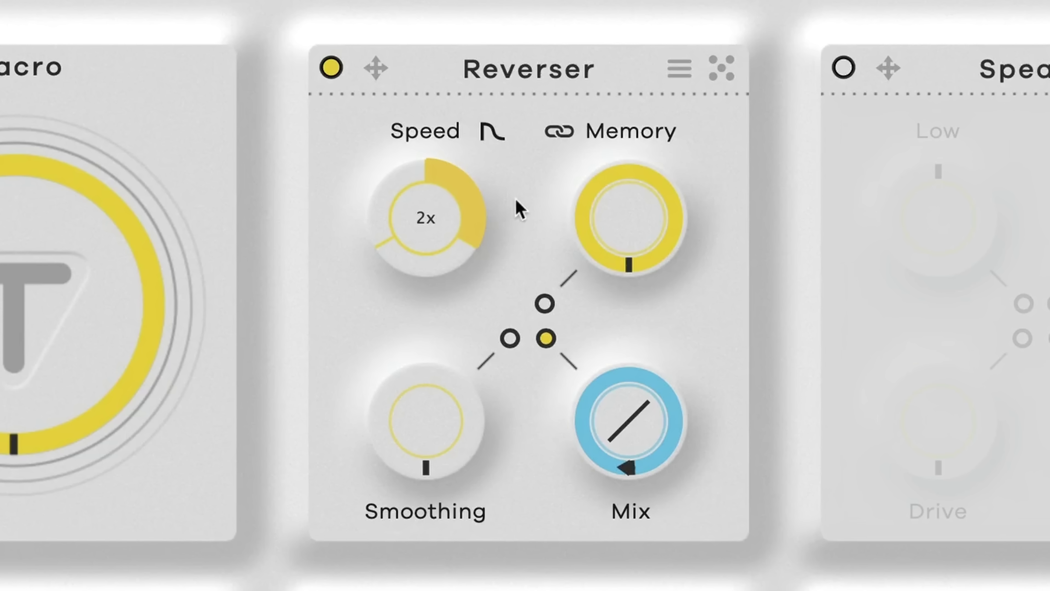
click(425, 264)
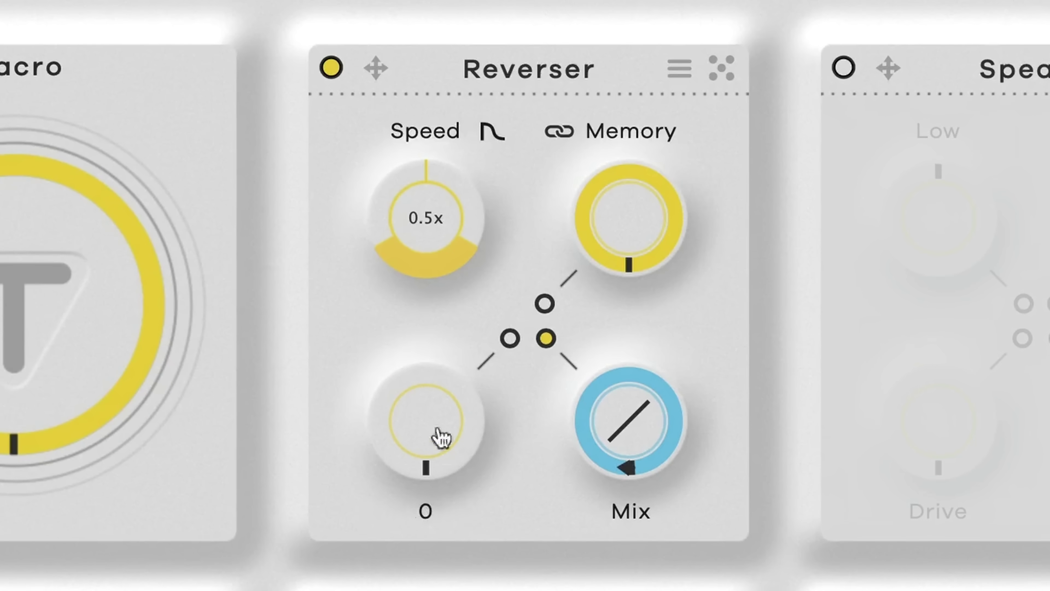
drag(450, 433, 475, 158)
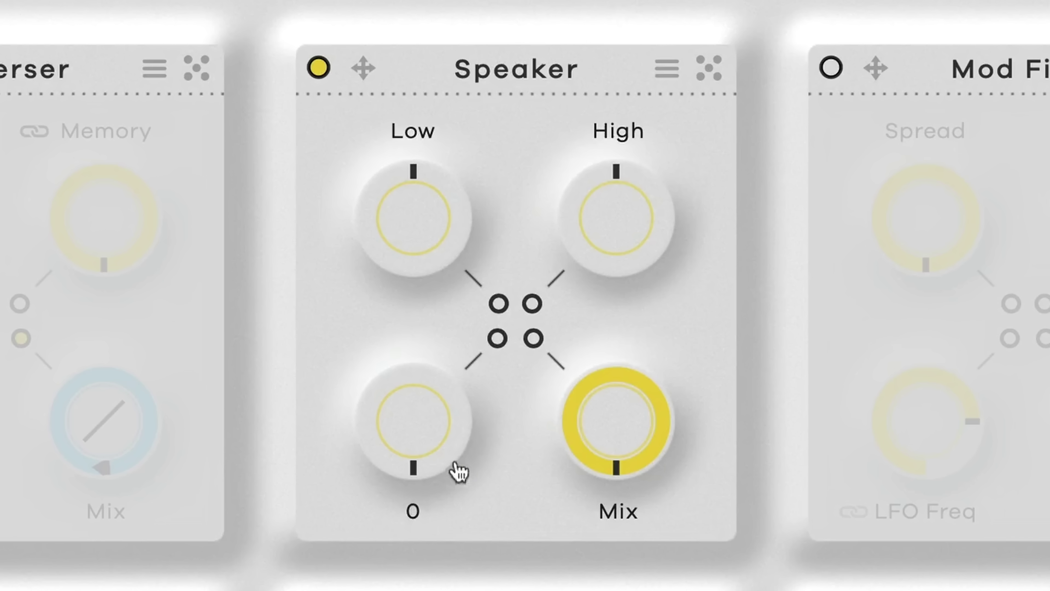
Step: Set Speaker Drive to 40, cut the High band to -68 and boost Low to about 36
drag(417, 446, 510, 239)
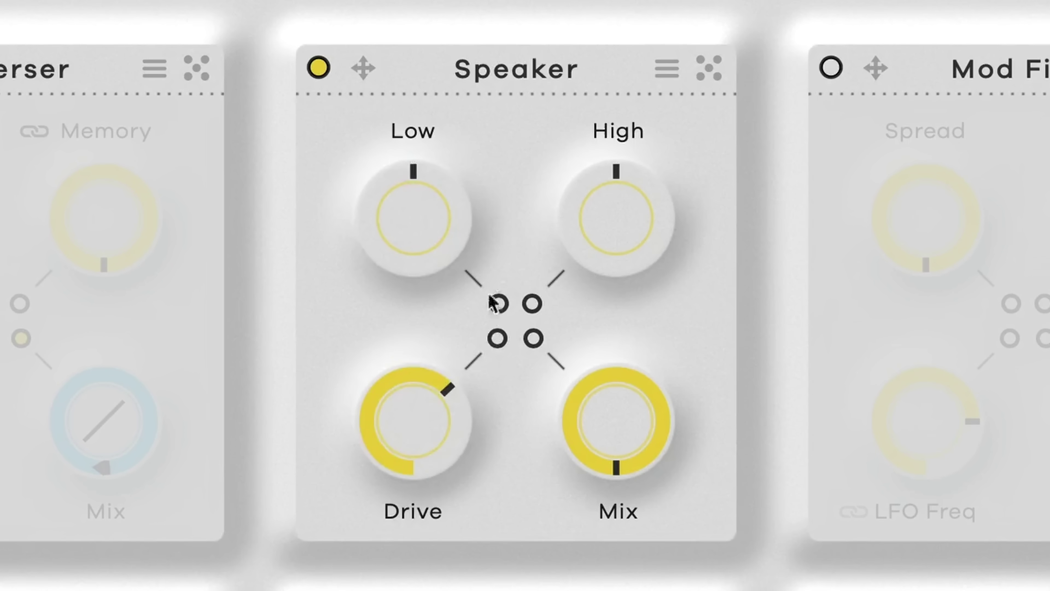
drag(444, 230, 430, 326)
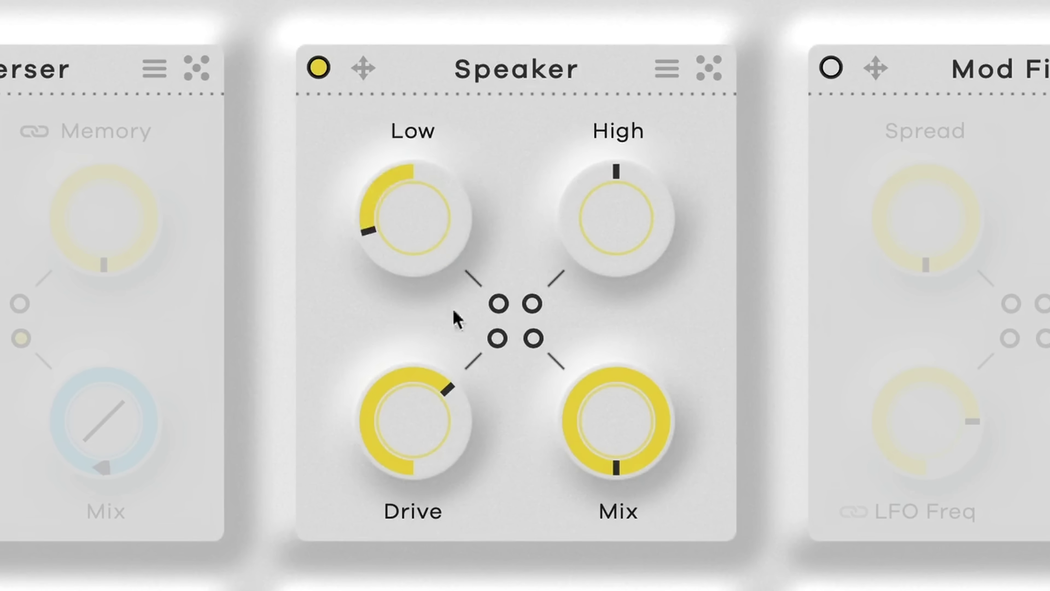
drag(643, 264, 579, 404)
drag(417, 258, 511, 66)
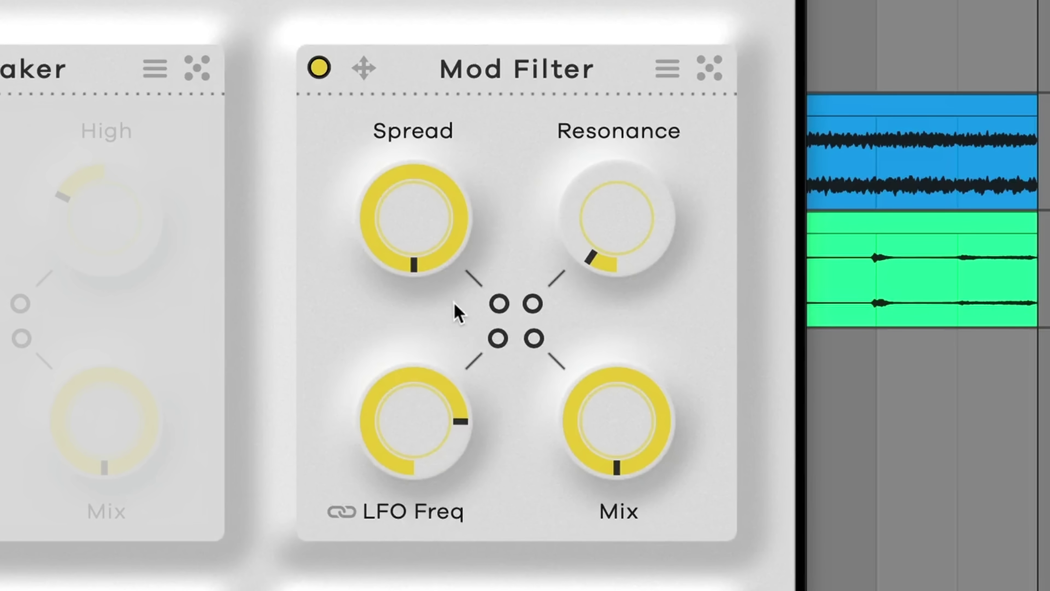
Step: Raise Mod Filter Resonance to 12.3, slow the filter LFO and lower Spread
drag(593, 258, 623, 181)
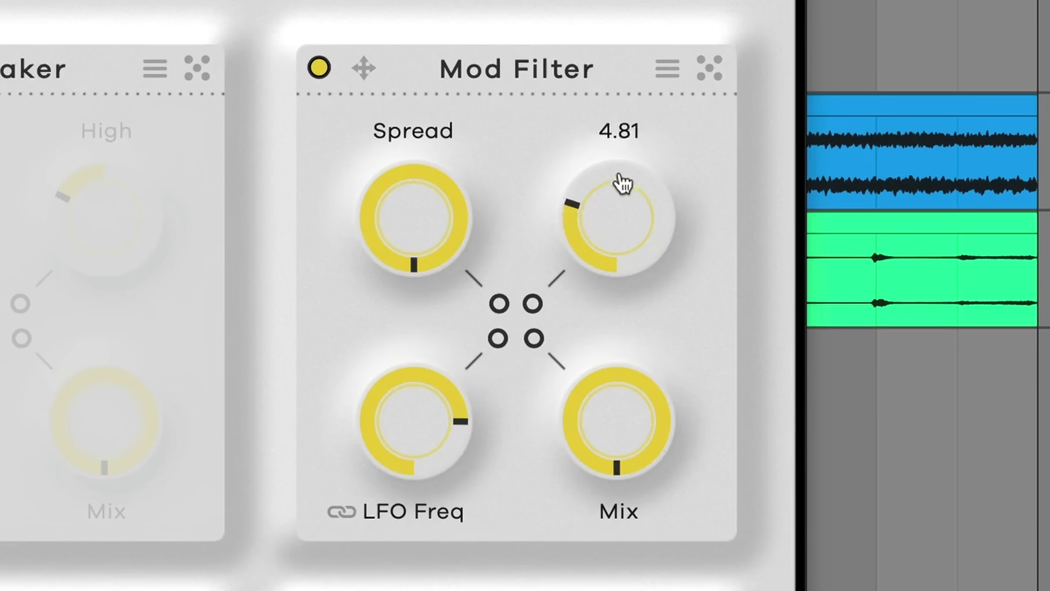
drag(426, 440, 387, 555)
drag(463, 447, 430, 509)
drag(452, 258, 430, 475)
drag(587, 256, 668, 47)
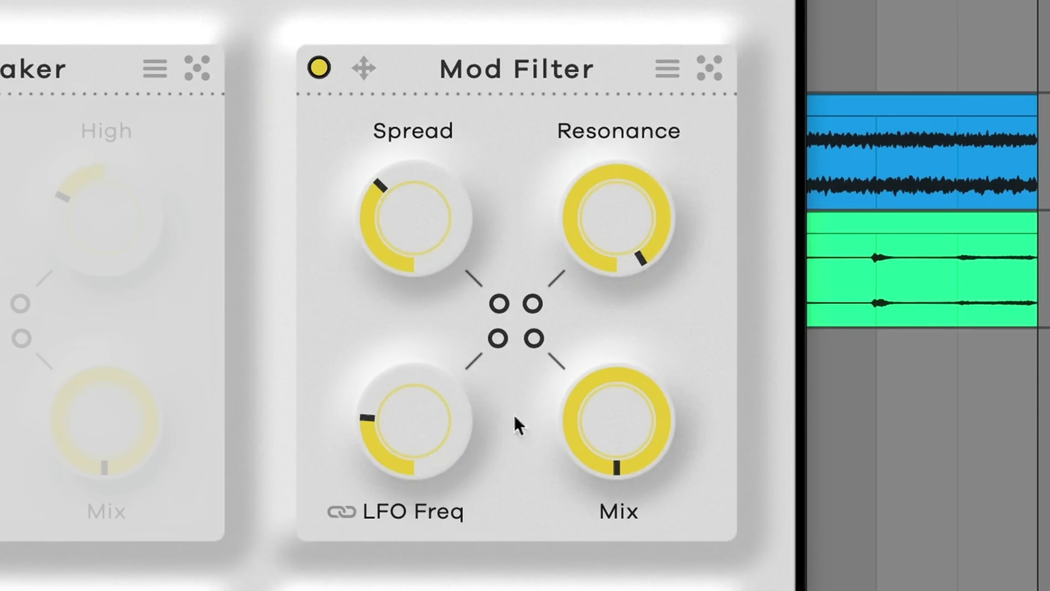
Step: Widen the Mod Filter Spread to about 70 and speed the filter LFO to 7.39 Hz
drag(441, 259, 476, 156)
mouse_move(447, 428)
drag(437, 439, 476, 272)
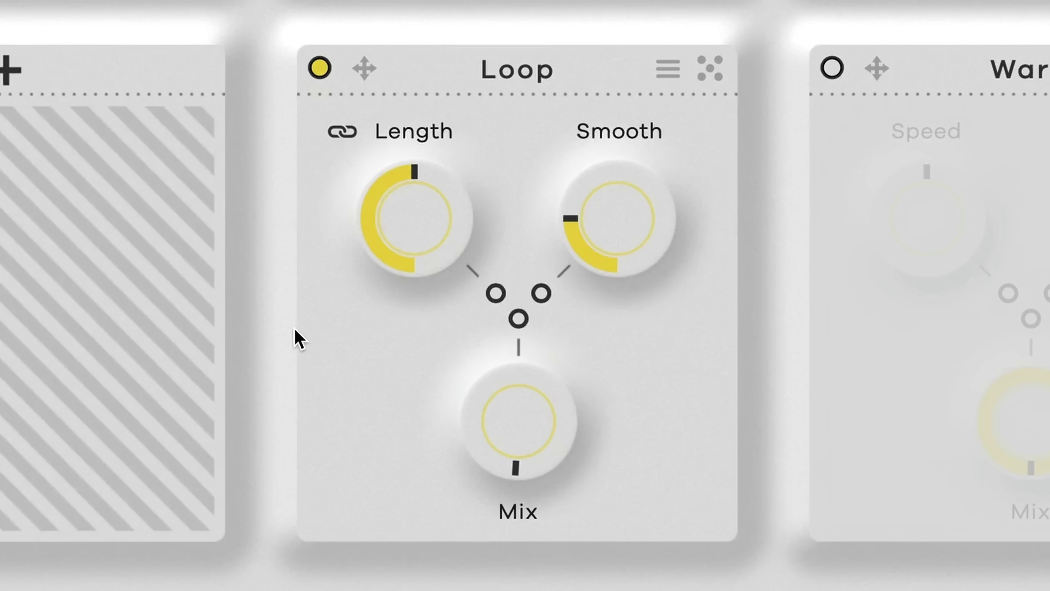
Step: Turn off tempo sync for the Loop Length, set it to 78, and enable Macro motion on it
drag(429, 235, 462, 162)
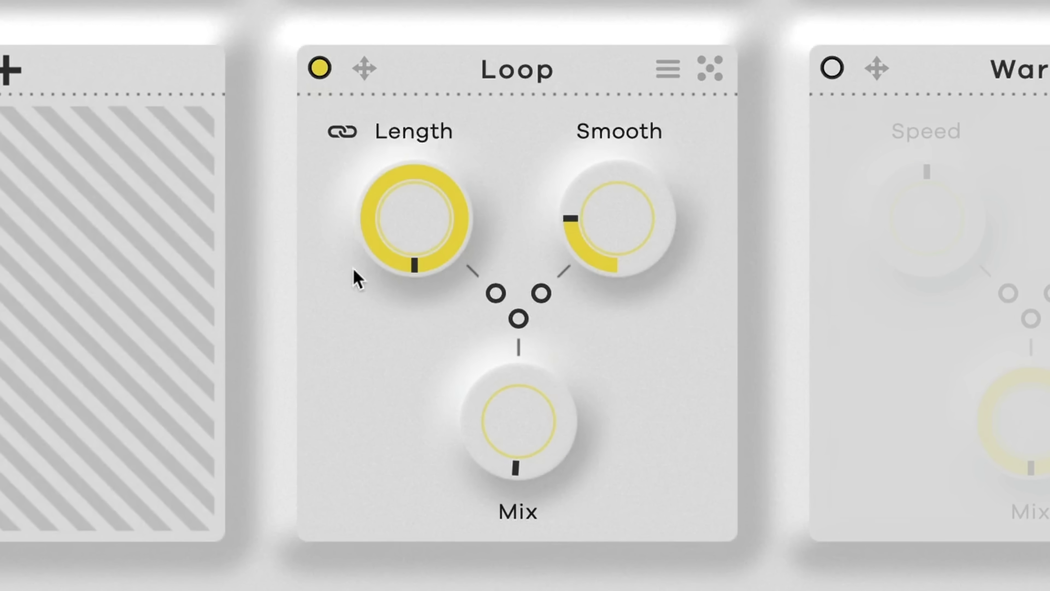
click(357, 139)
drag(440, 237, 435, 209)
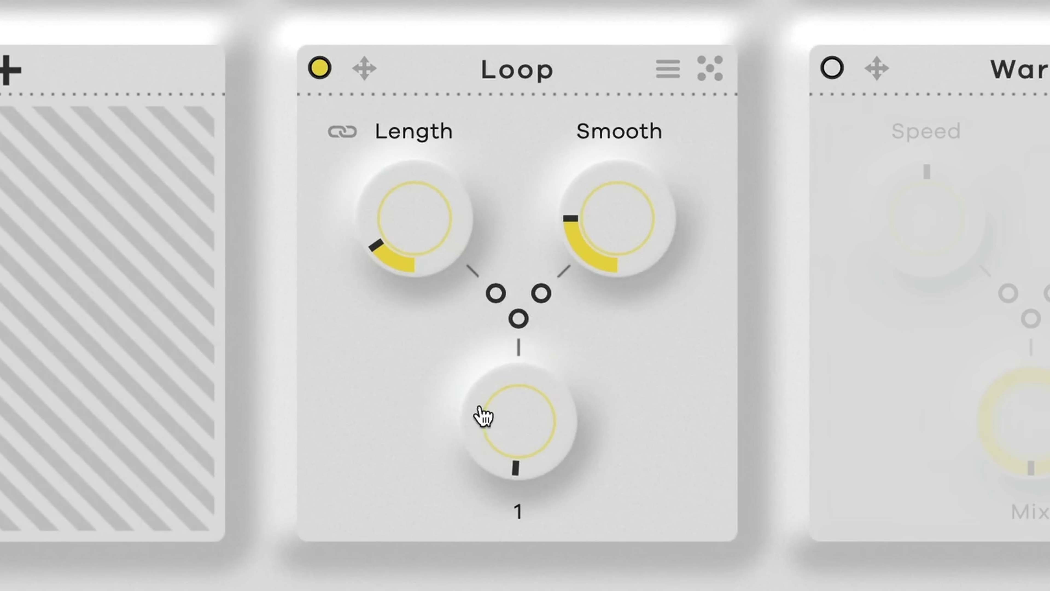
click(496, 294)
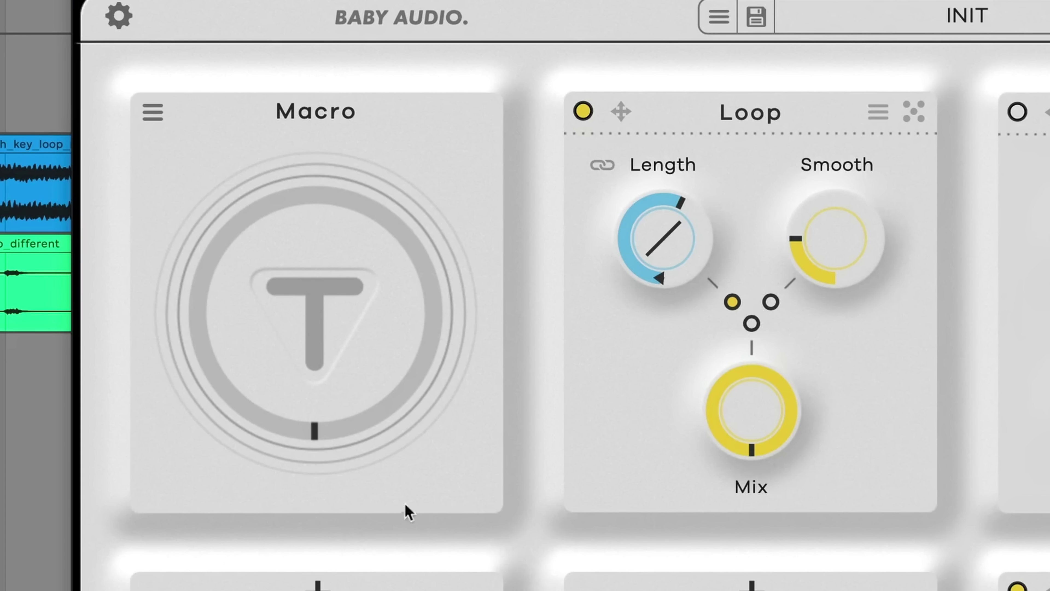
Step: Sweep the Macro to about three-quarters, then three-eighths, moving Loop Length and Smooth together
drag(346, 386, 317, 331)
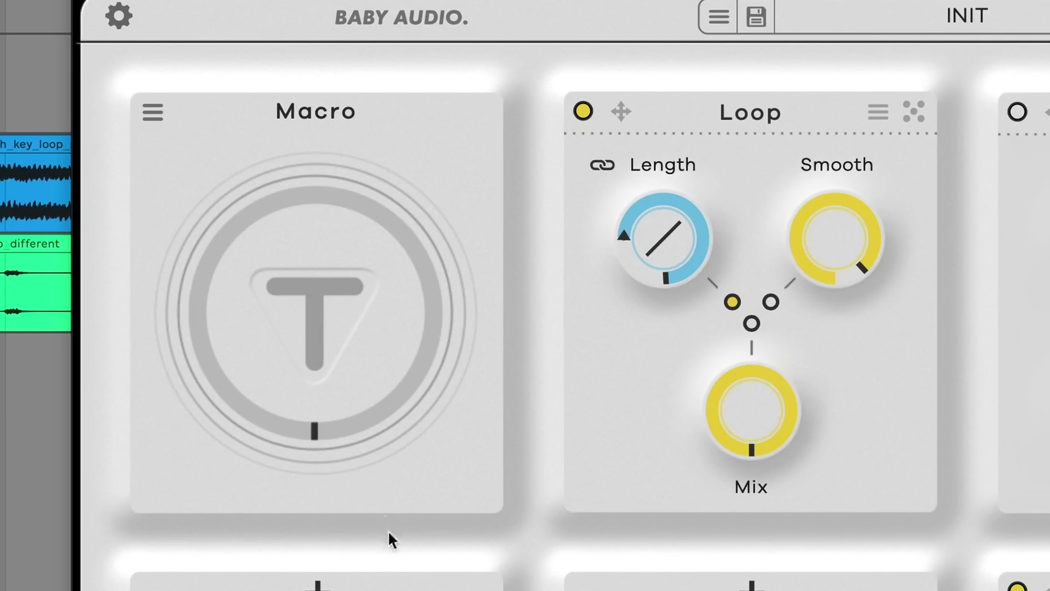
drag(326, 437, 428, 125)
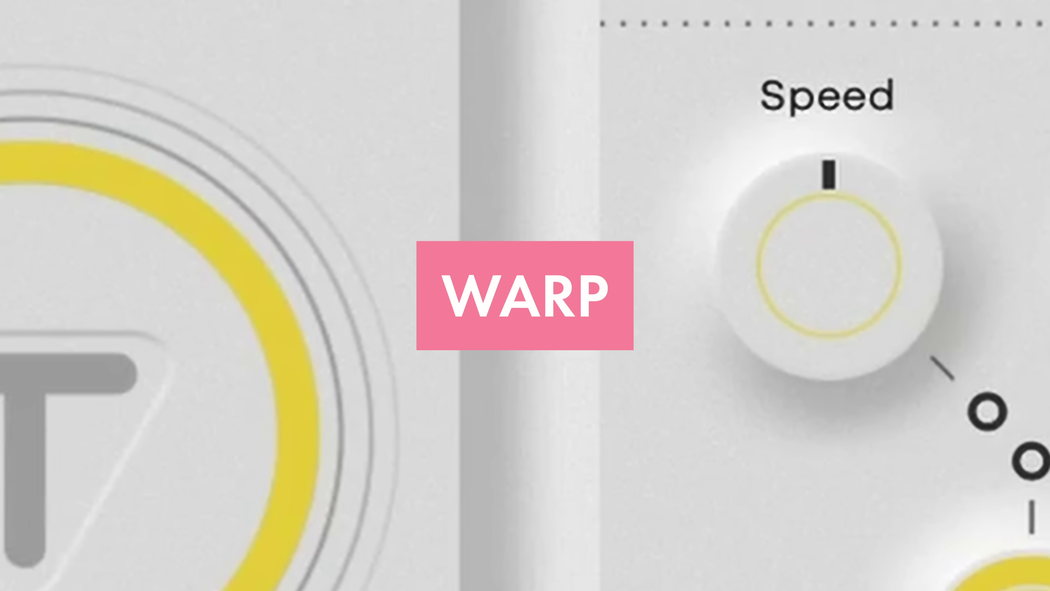
Step: Slow the Warp Speed to 0.66, then raise the Macro to pull it down to about 0.48
drag(938, 300, 886, 476)
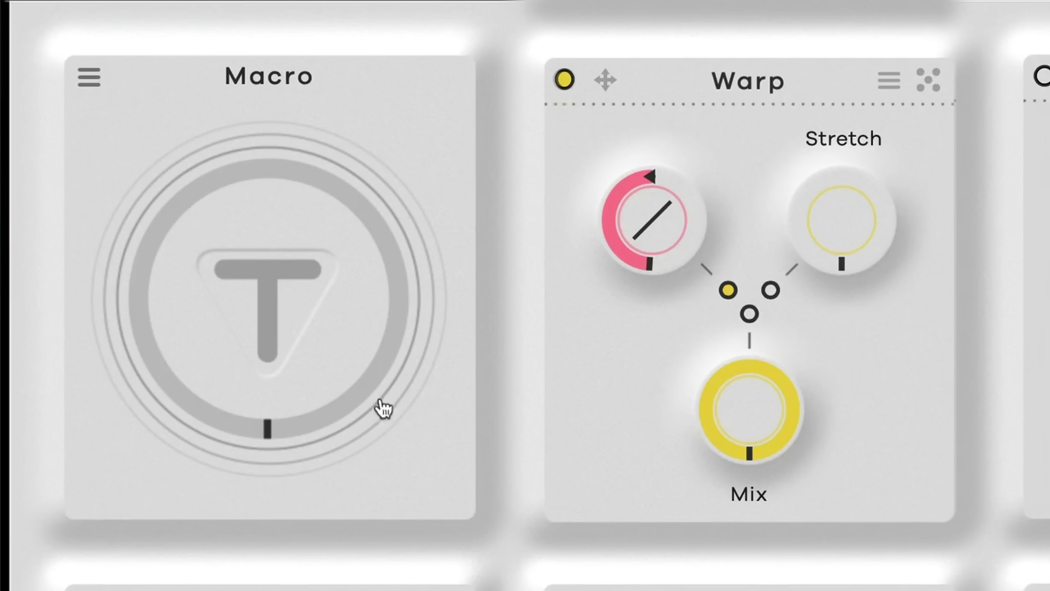
drag(322, 380, 287, 82)
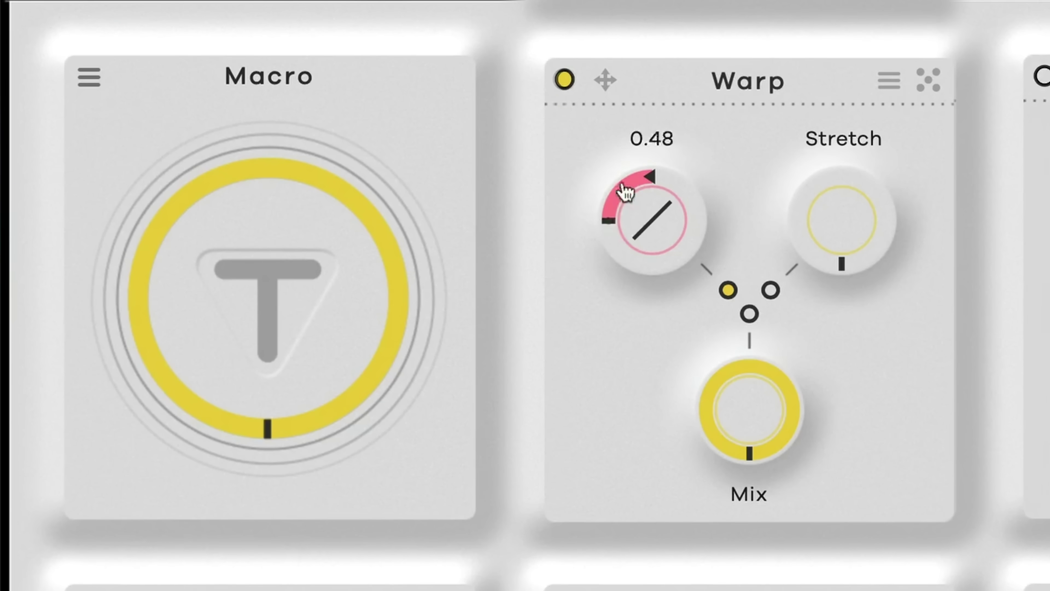